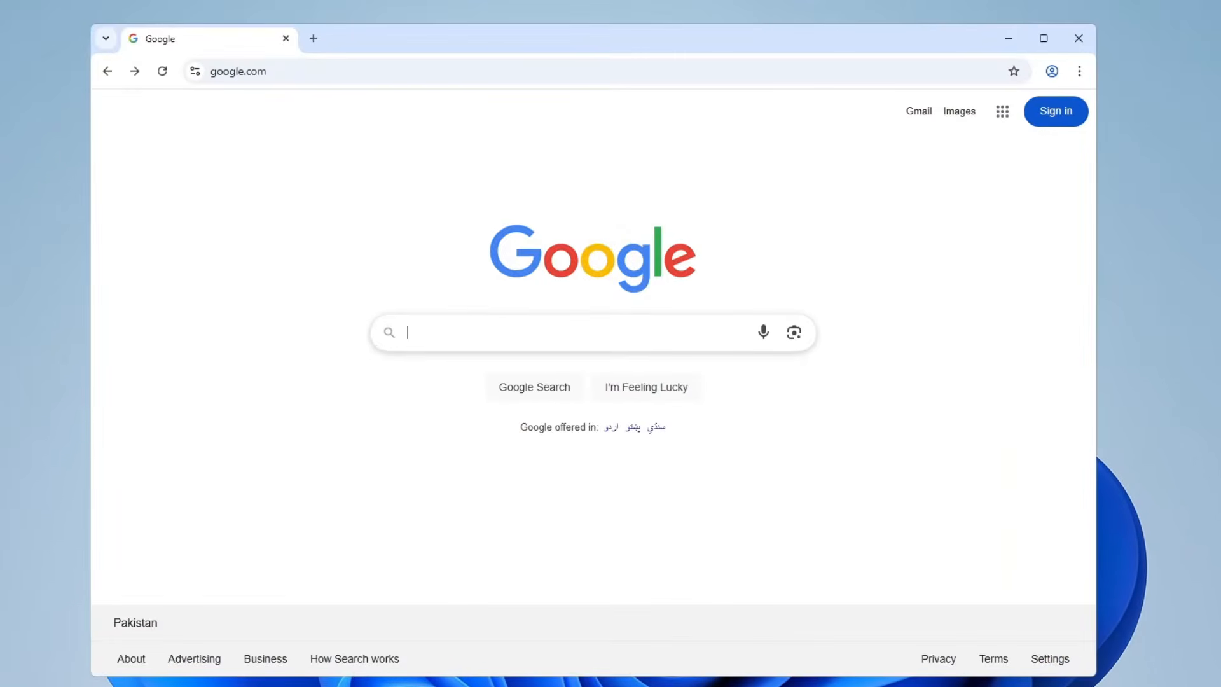
Search Google for "hiren boot cd" and open the official Hiren's BootCD PE website
type("hiren boot cd")
key("Return")
left_click(295, 291)
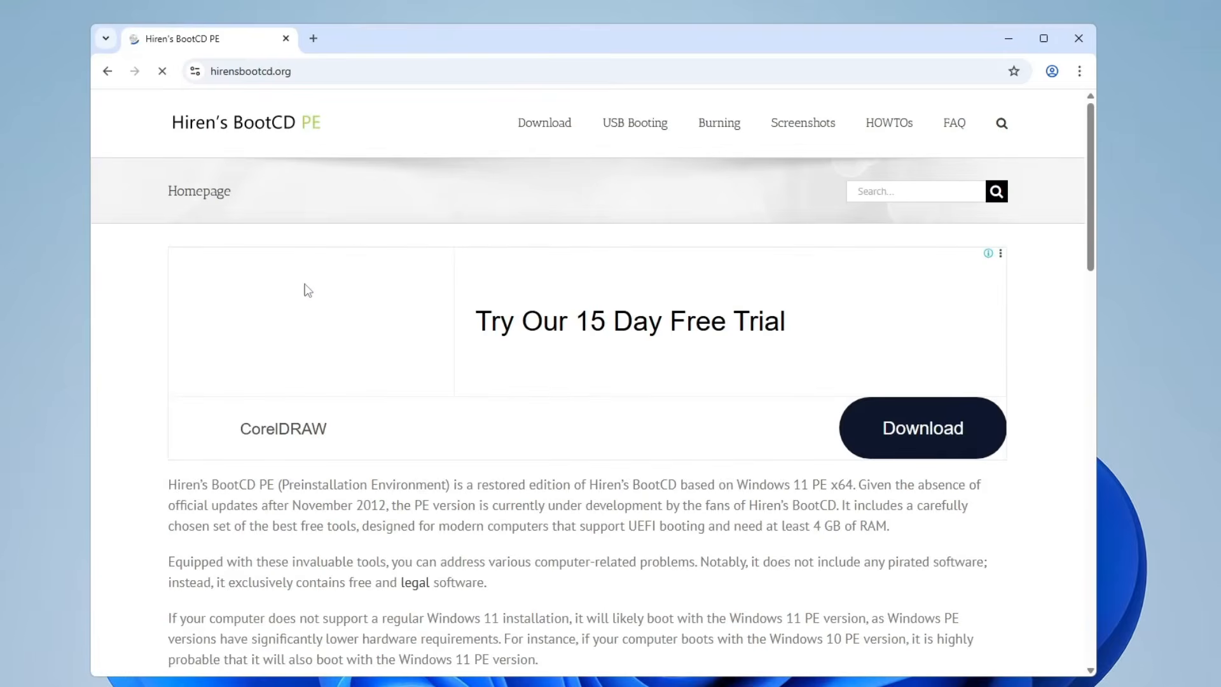
Download HBCD_PE_x64.iso from the site's download page, dismissing the ad, and check it in the recent downloads
left_click(554, 126)
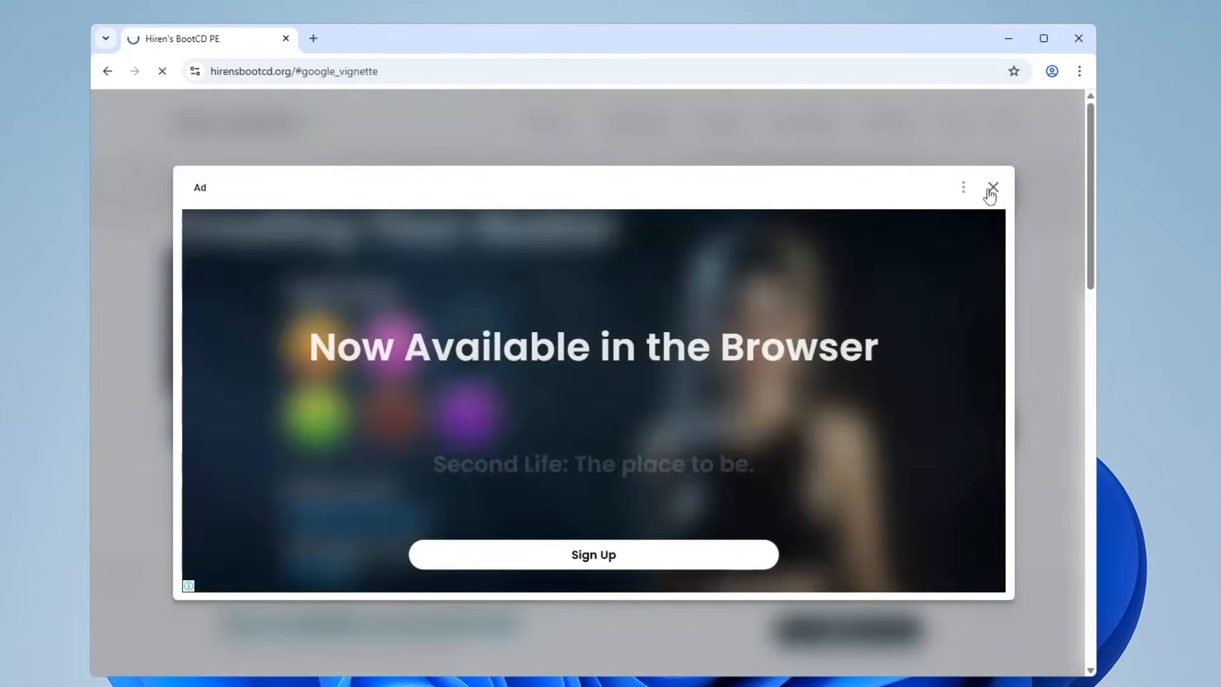
left_click(991, 189)
left_click_drag(1089, 151, 1089, 537)
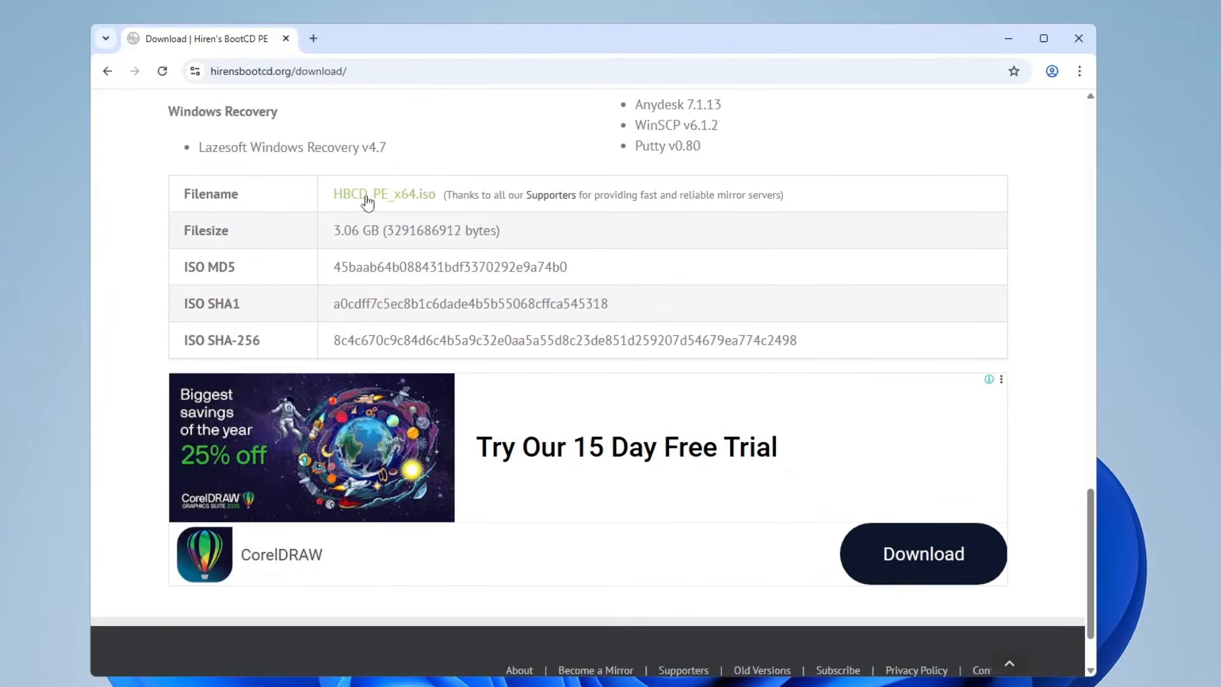
left_click(402, 202)
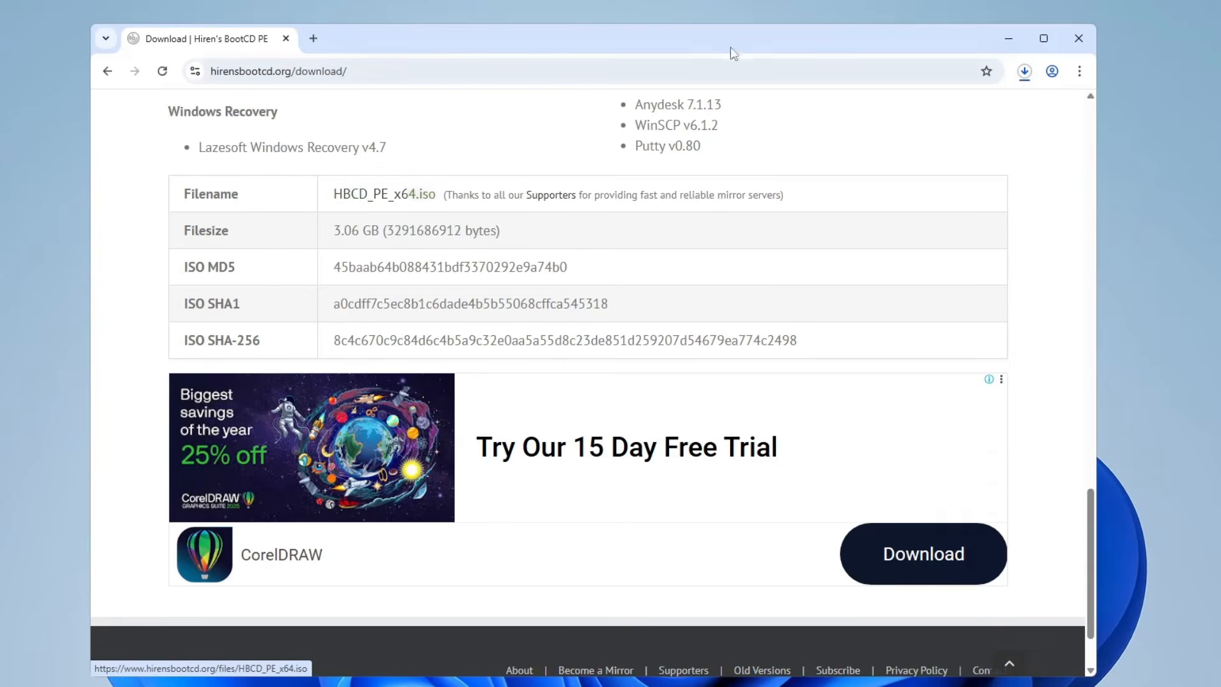
left_click(1020, 71)
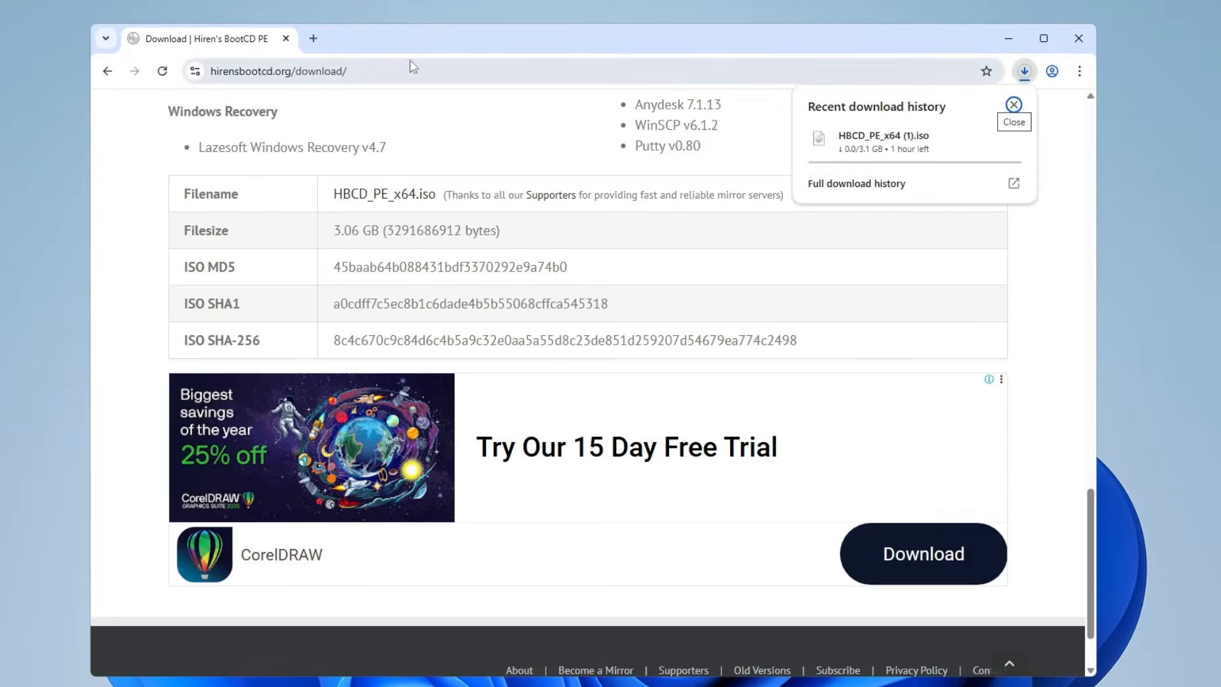
Search for "rufus" in a new browser tab and open the official rufus.ie website
left_click(313, 39)
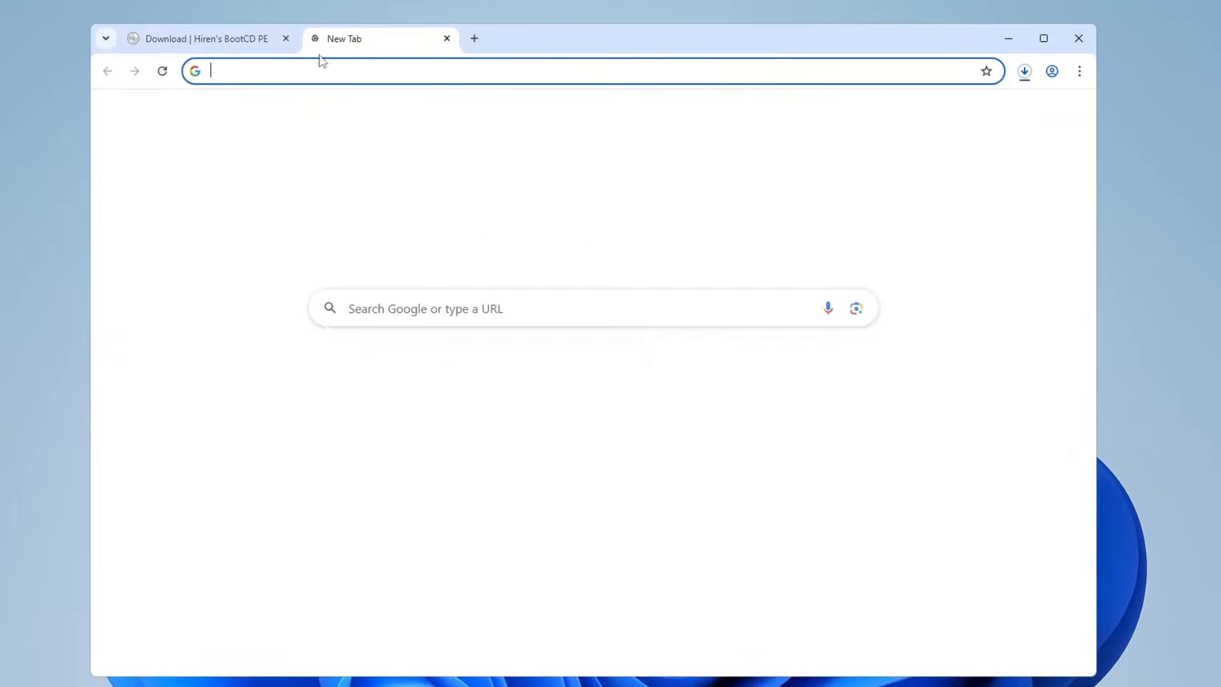
type("rufus")
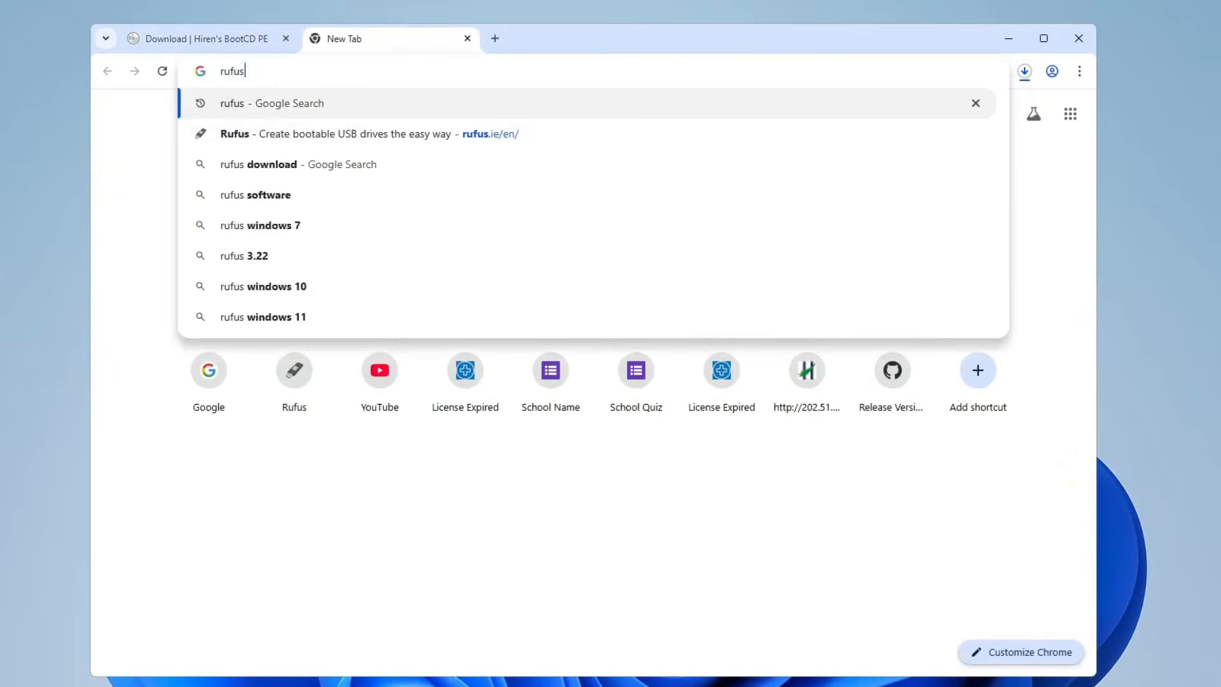
key("Return")
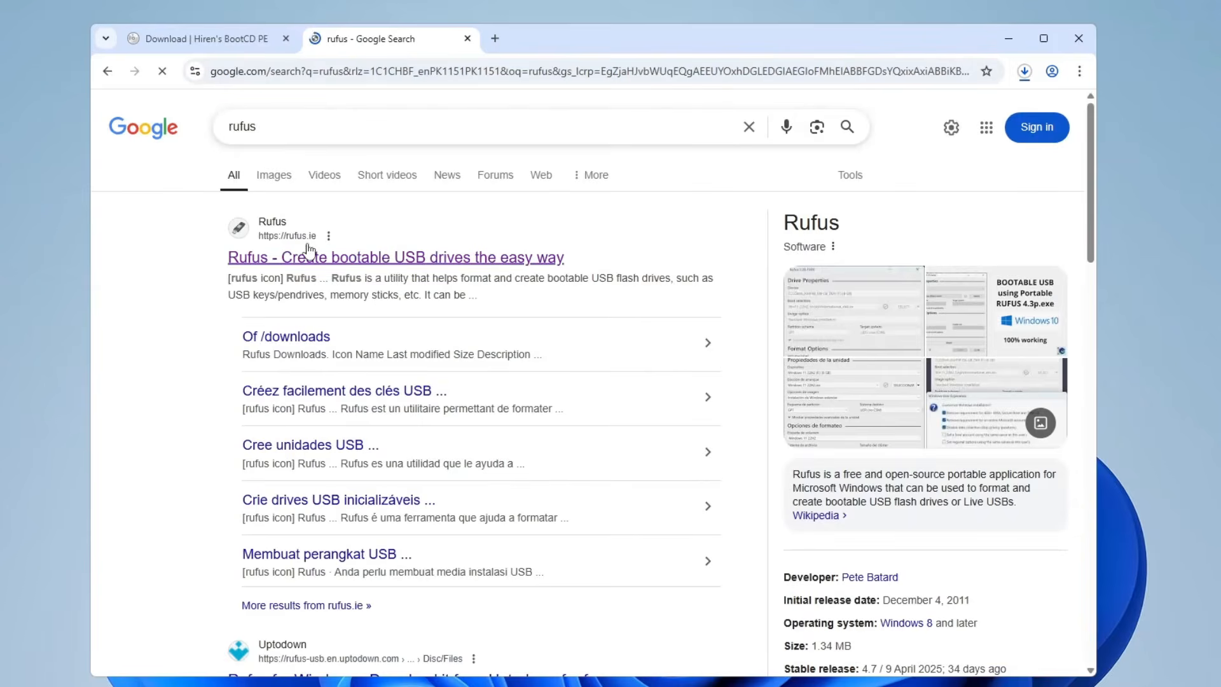
left_click(394, 258)
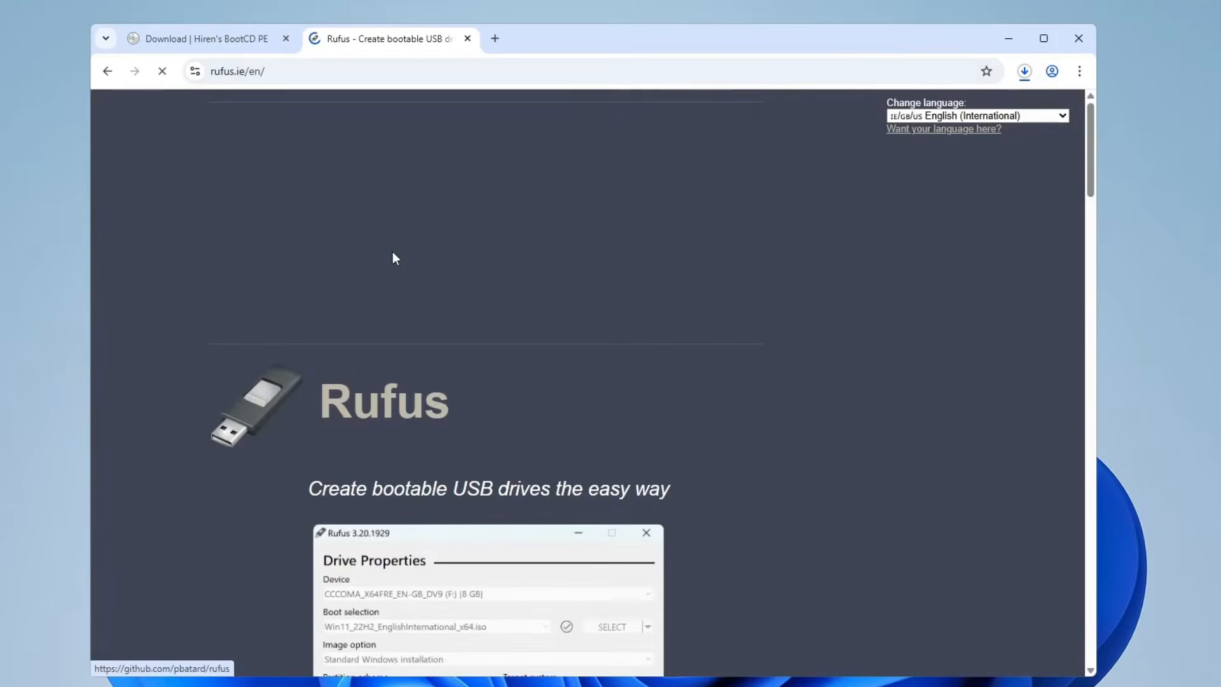
Download the standard Windows x64 release of Rufus 4.7 from the latest releases
left_click_drag(1092, 125, 1064, 307)
scroll(1063, 307, "up", 3)
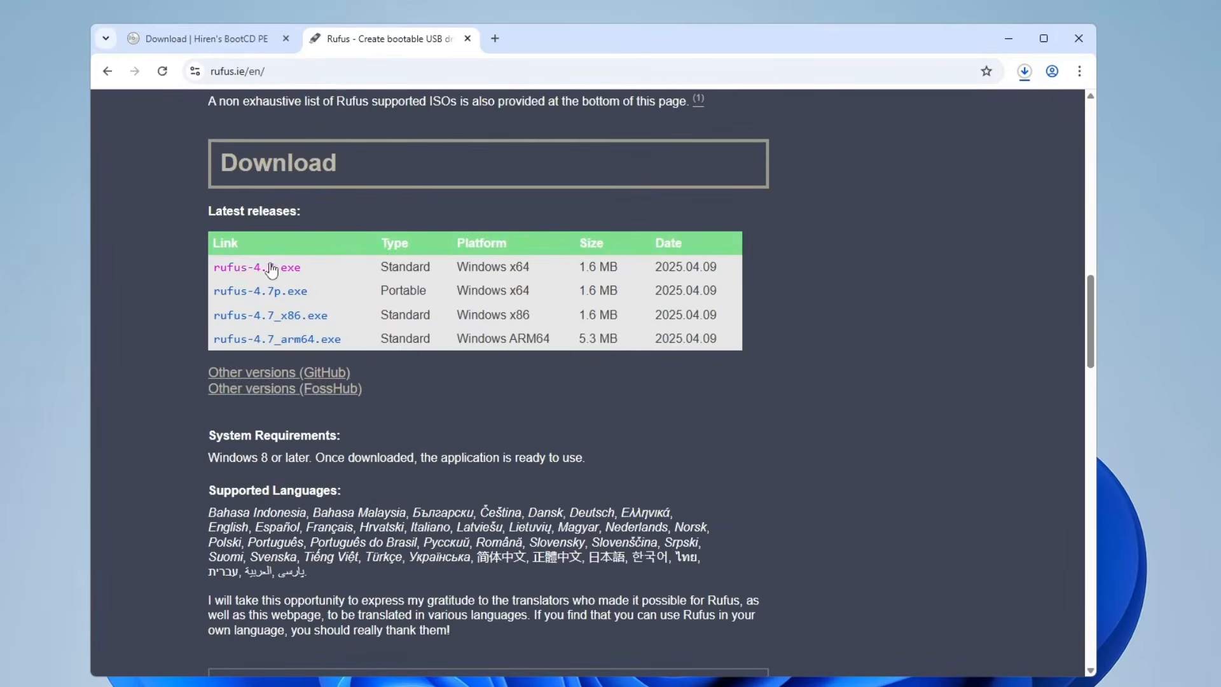
left_click(246, 270)
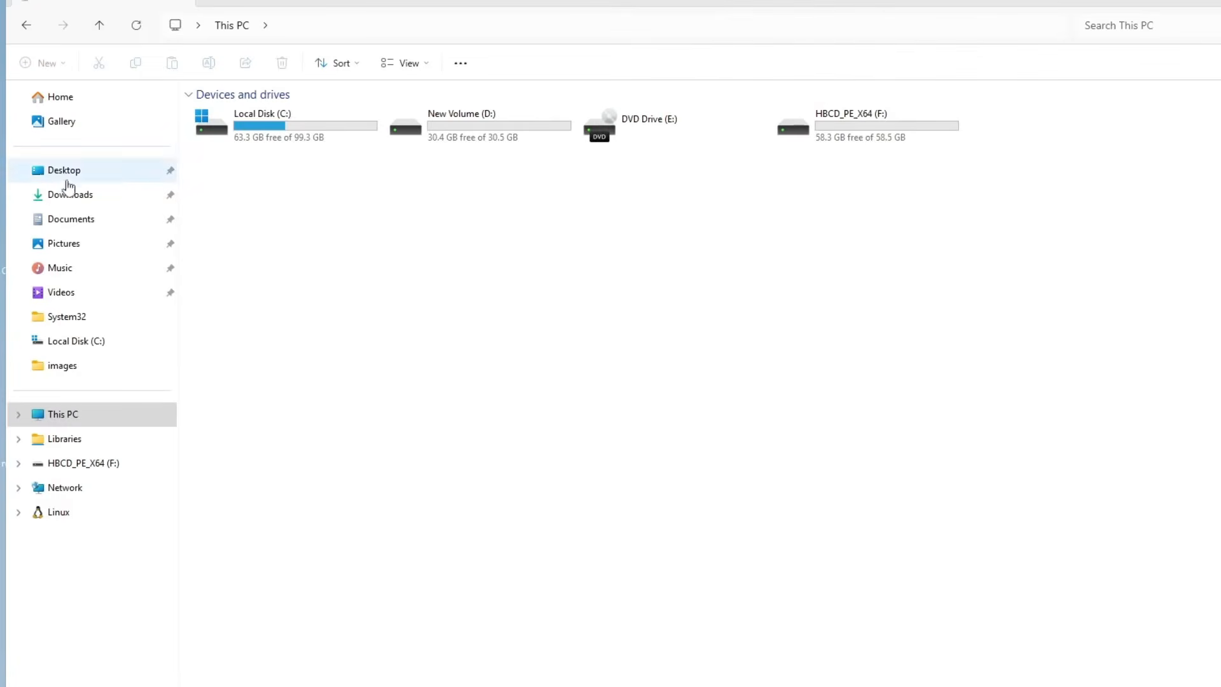
Launch rufus-4.7 from the Downloads folder and allow it to make changes to the device
left_click(95, 194)
double_click(285, 138)
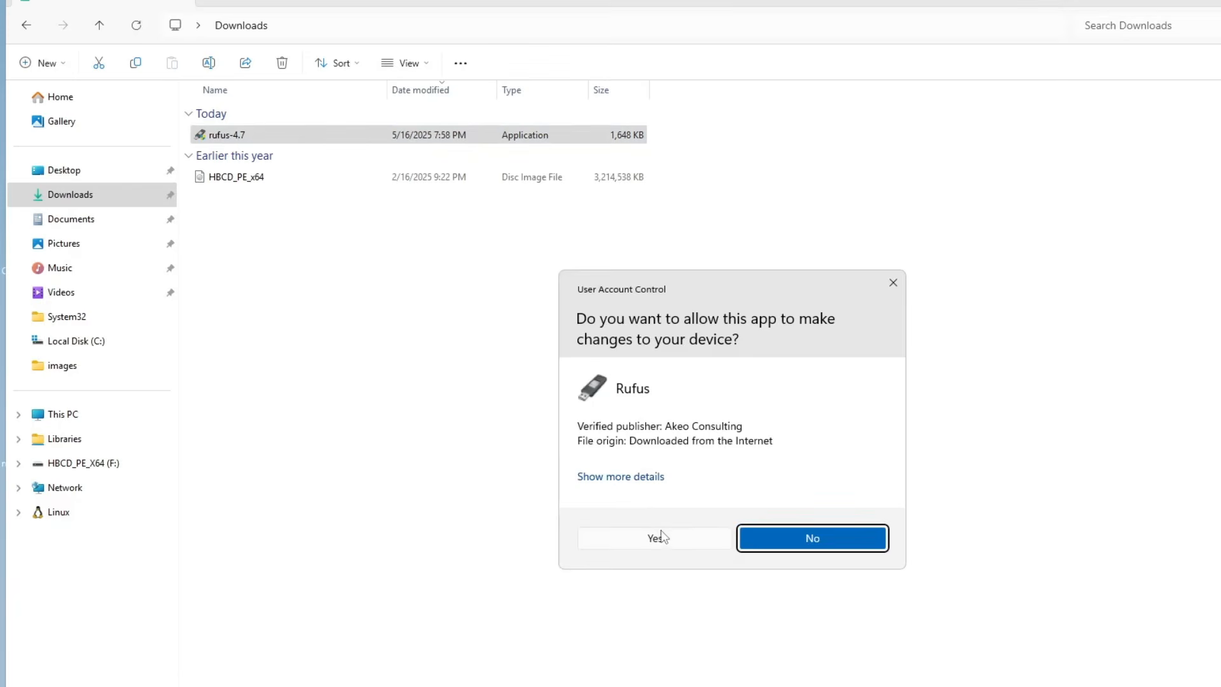
left_click(655, 538)
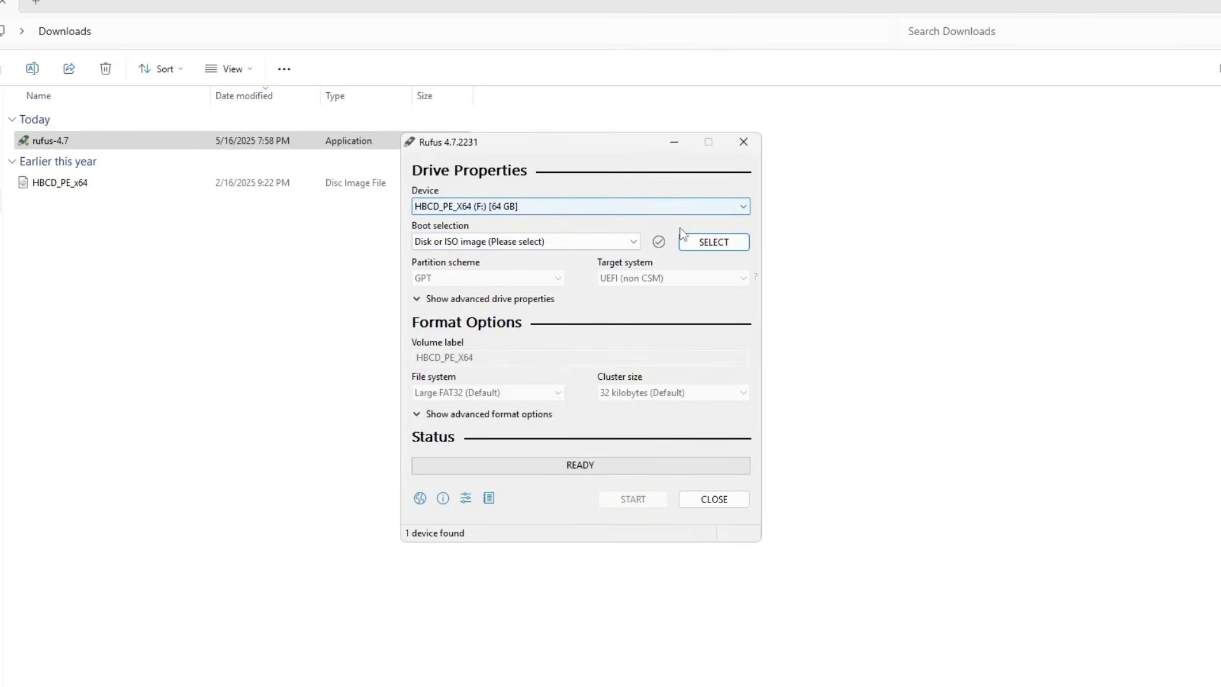
Choose HBCD_PE_x64.iso as the boot image for the USB drive
left_click(705, 243)
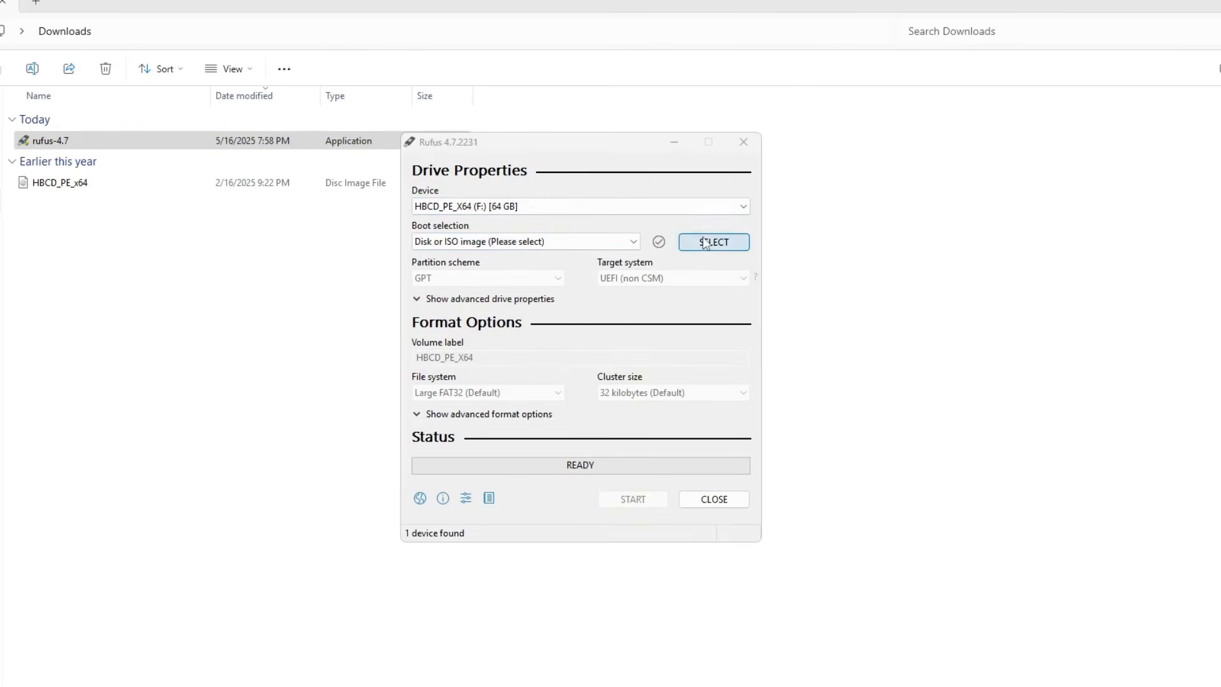
left_click(586, 297)
double_click(586, 297)
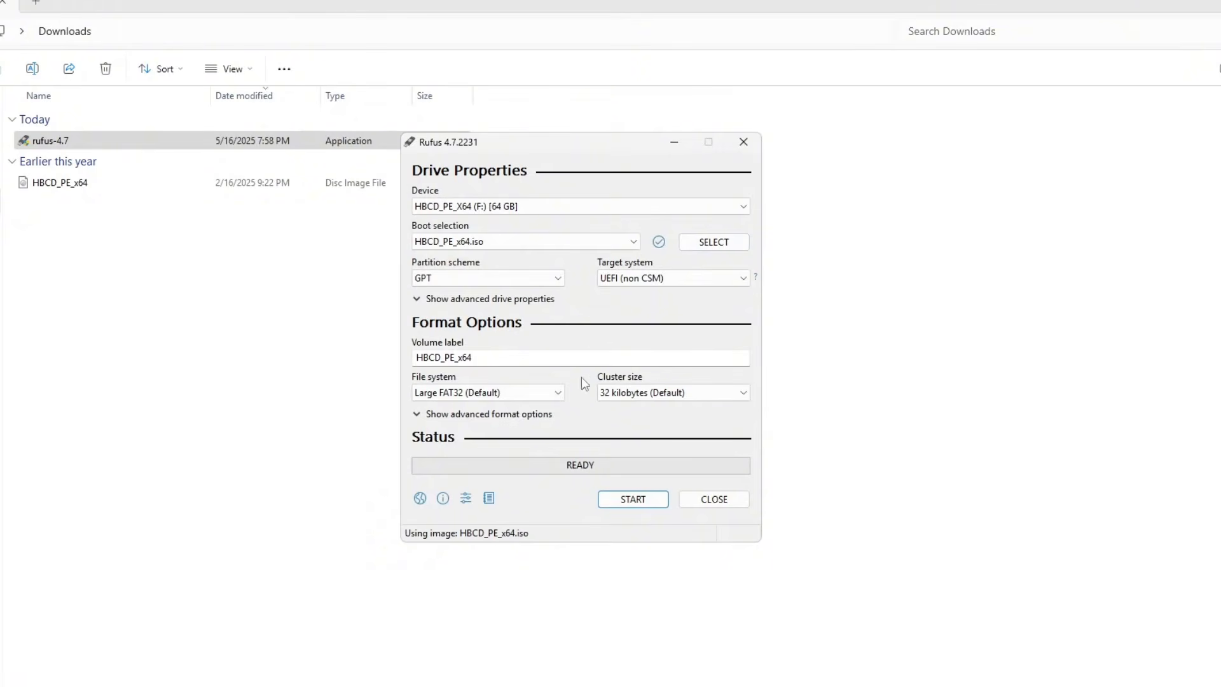
Write the HBCD_PE_x64.iso image to the USB drive, accepting the revoked bootloader and follow-up prompts, and close Rufus when it is done
left_click(639, 504)
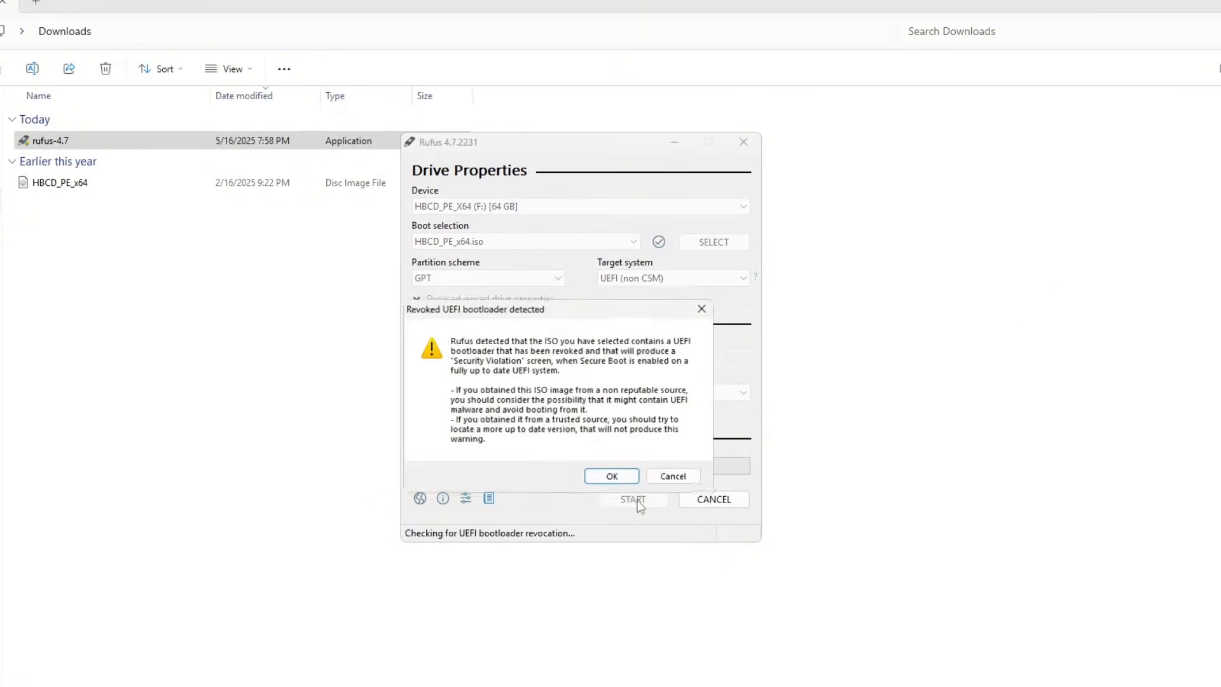
left_click(609, 477)
left_click(593, 444)
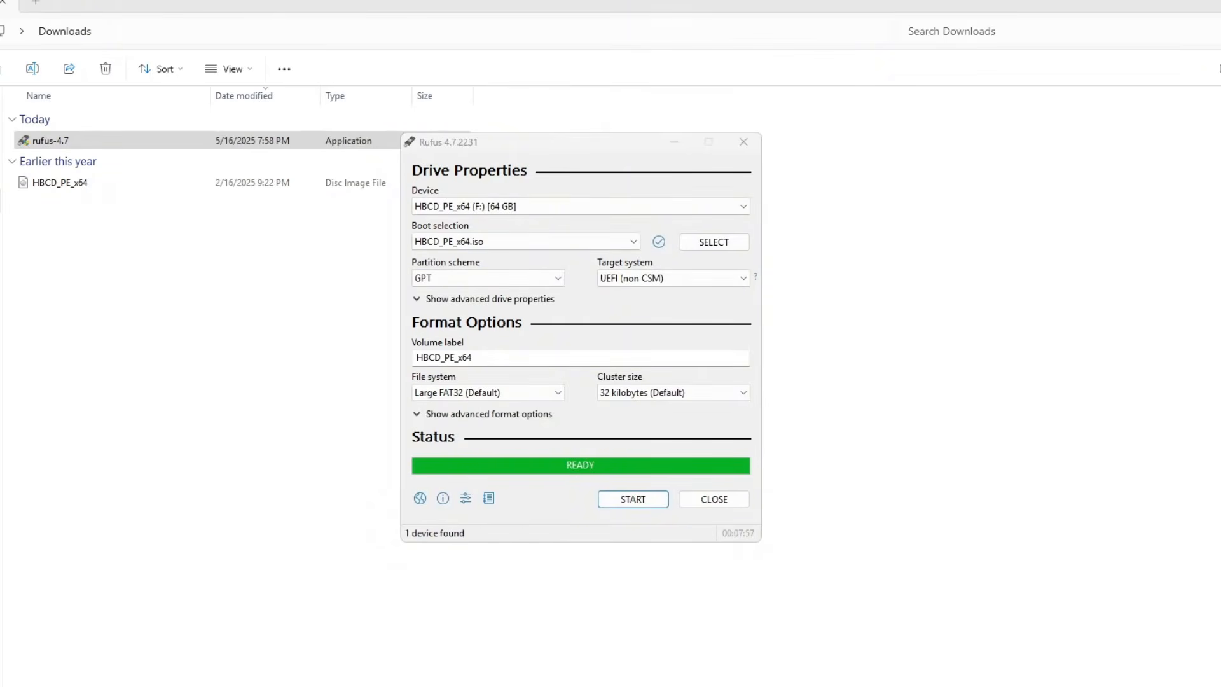
left_click(700, 504)
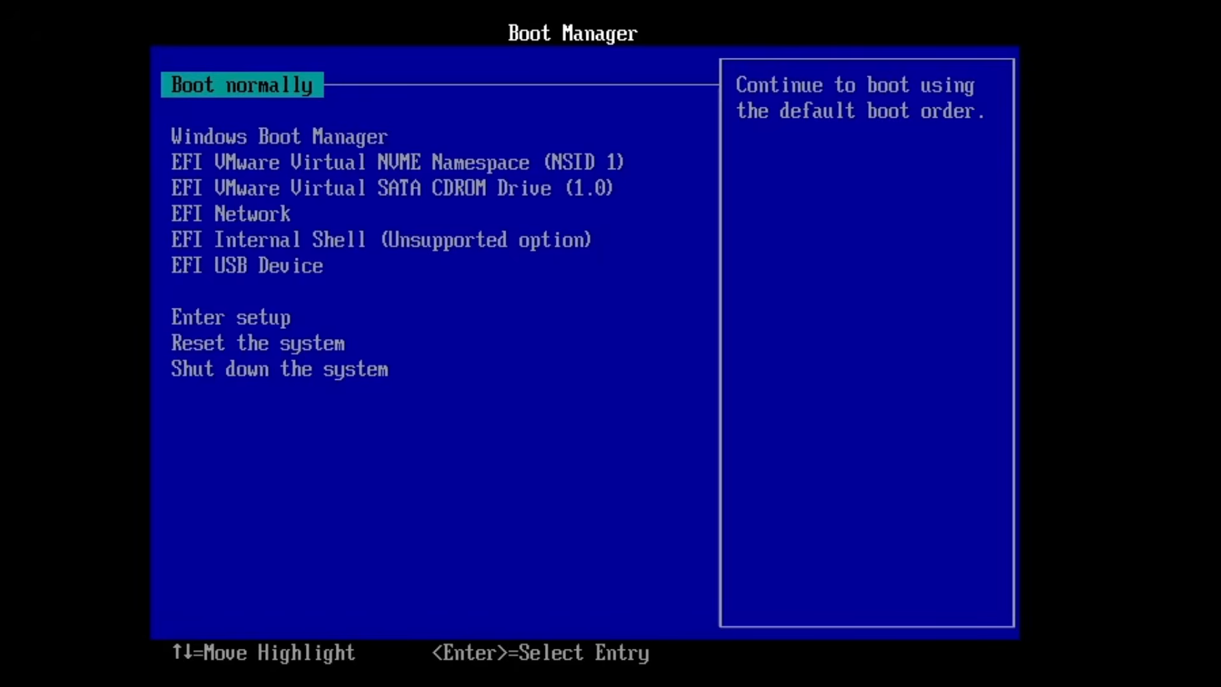
Boot the computer from EFI USB Device in the Boot Manager
key("Down")
key("Down")
key("Down")
key("Down")
key("Down")
key("Down")
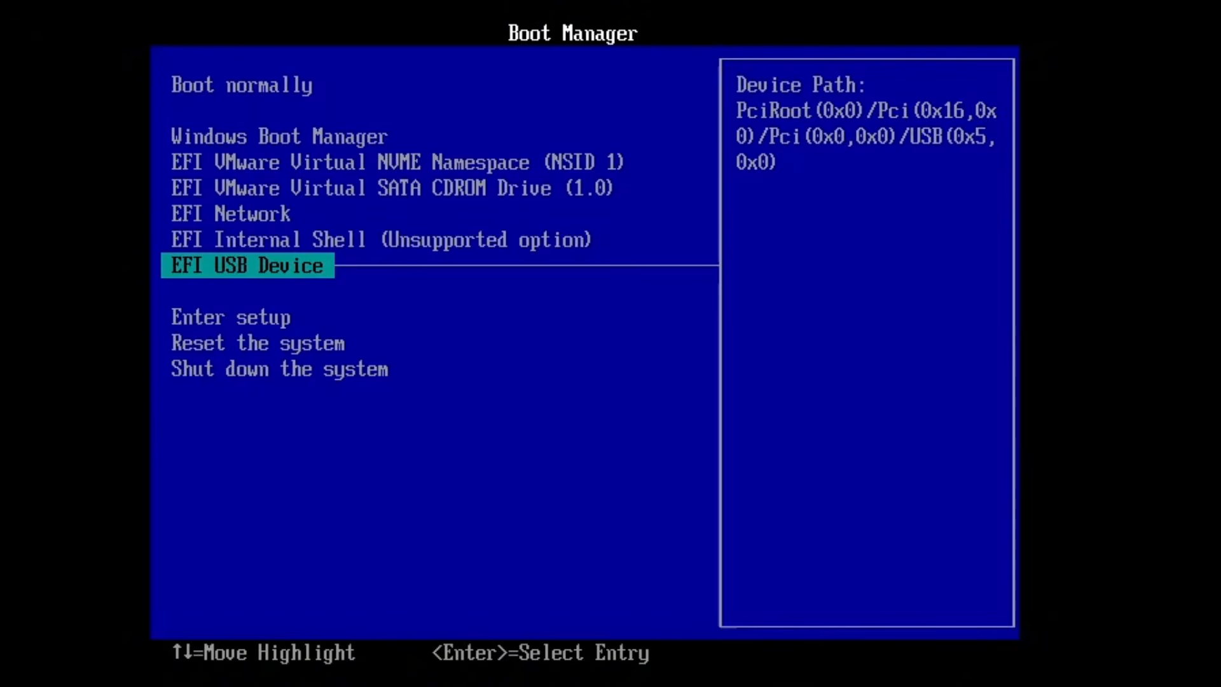
key("Return")
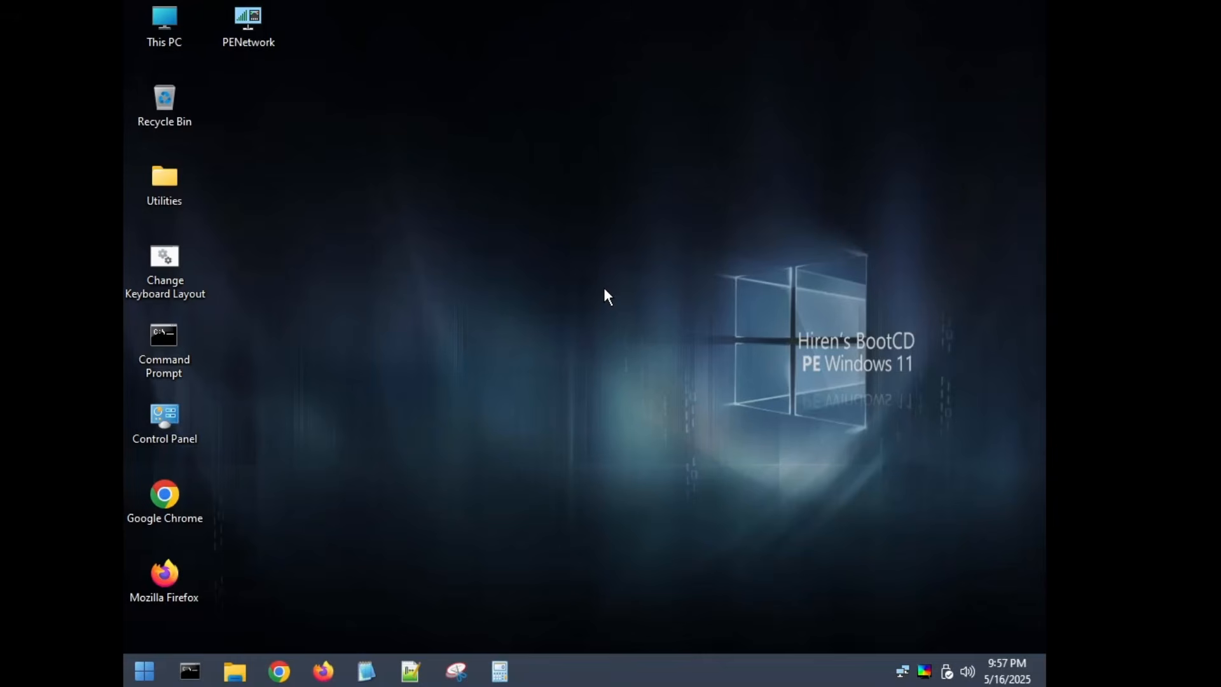
Find BootIce by searching the programs for "booti" and launch it
left_click(145, 670)
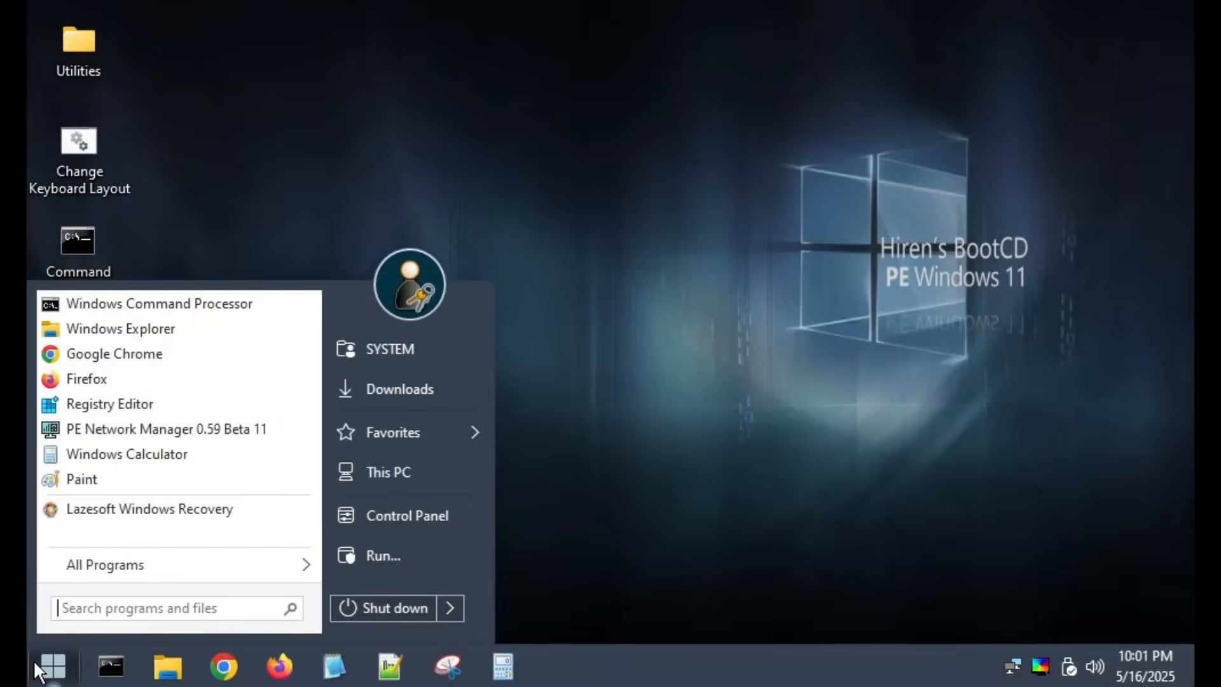
type("booti")
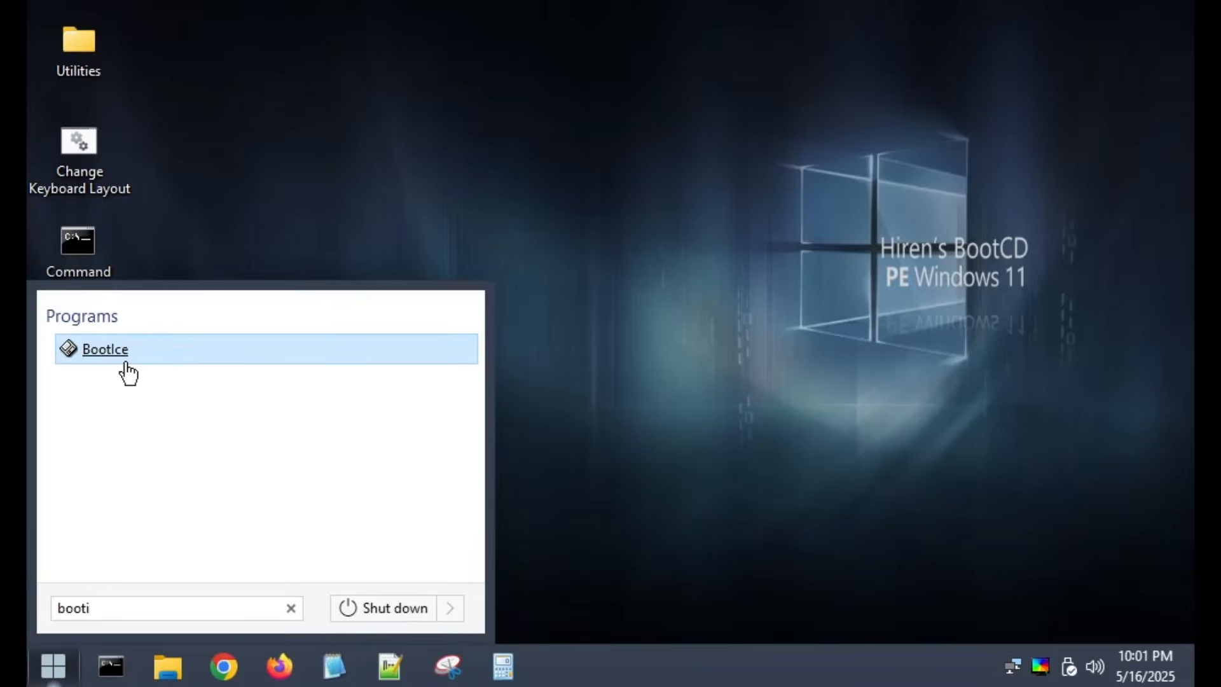
left_click(127, 364)
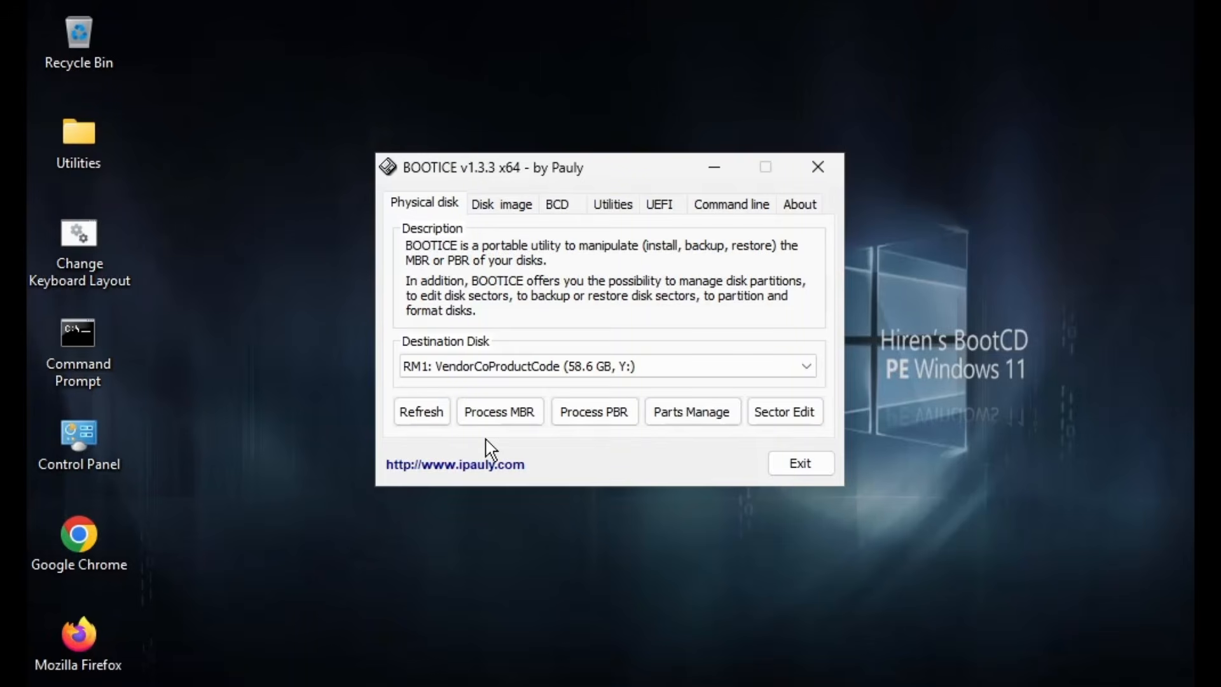
Install the Windows NT 6.x MBR on the destination disk HD0: VMware Virtual NVMe Disk (130.0 GB, C:) and close the Master Boot Record dialog
left_click(522, 367)
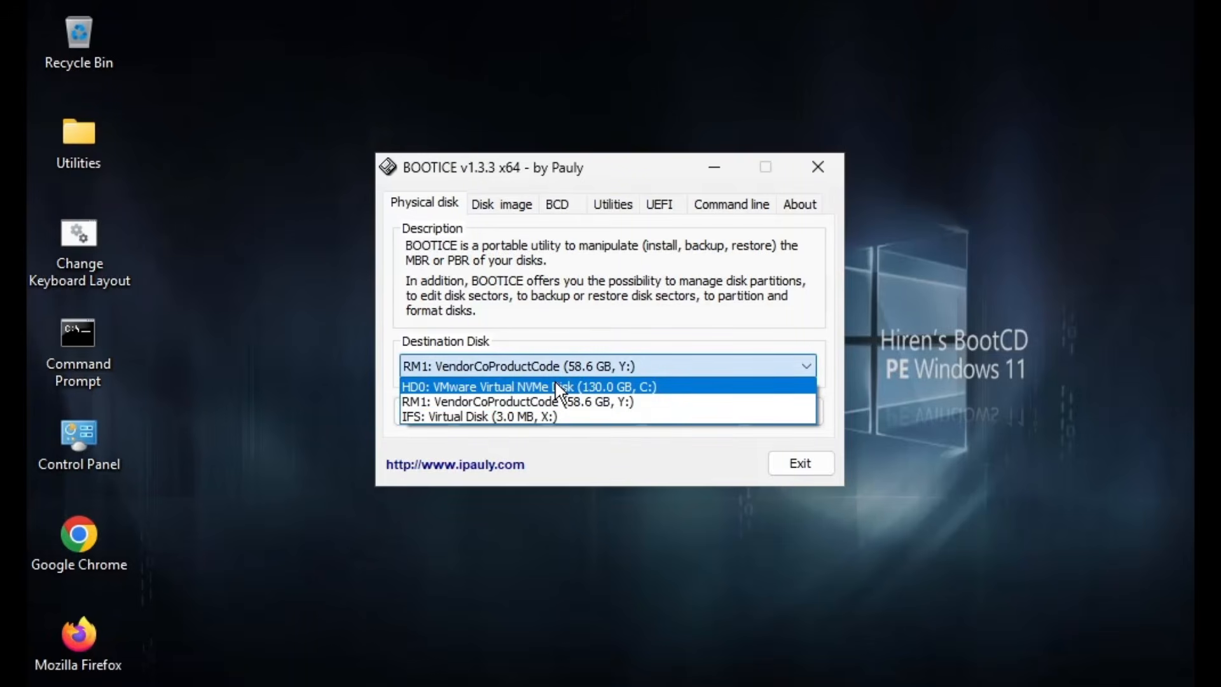
left_click(555, 384)
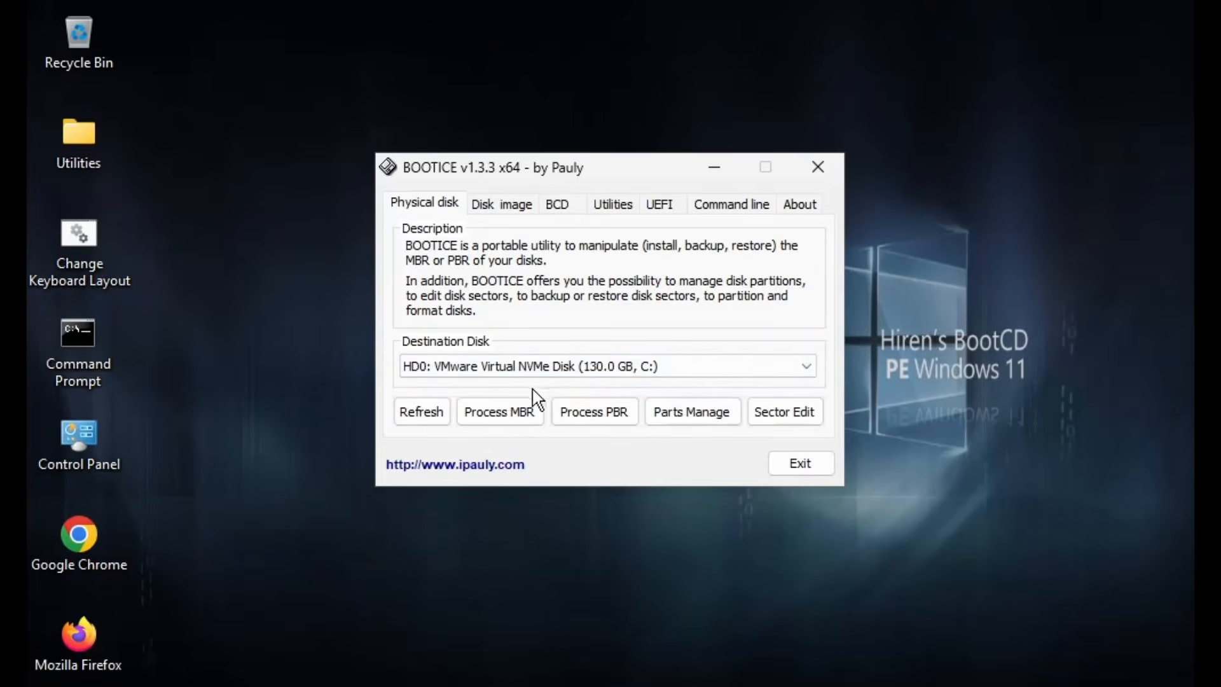
left_click(492, 419)
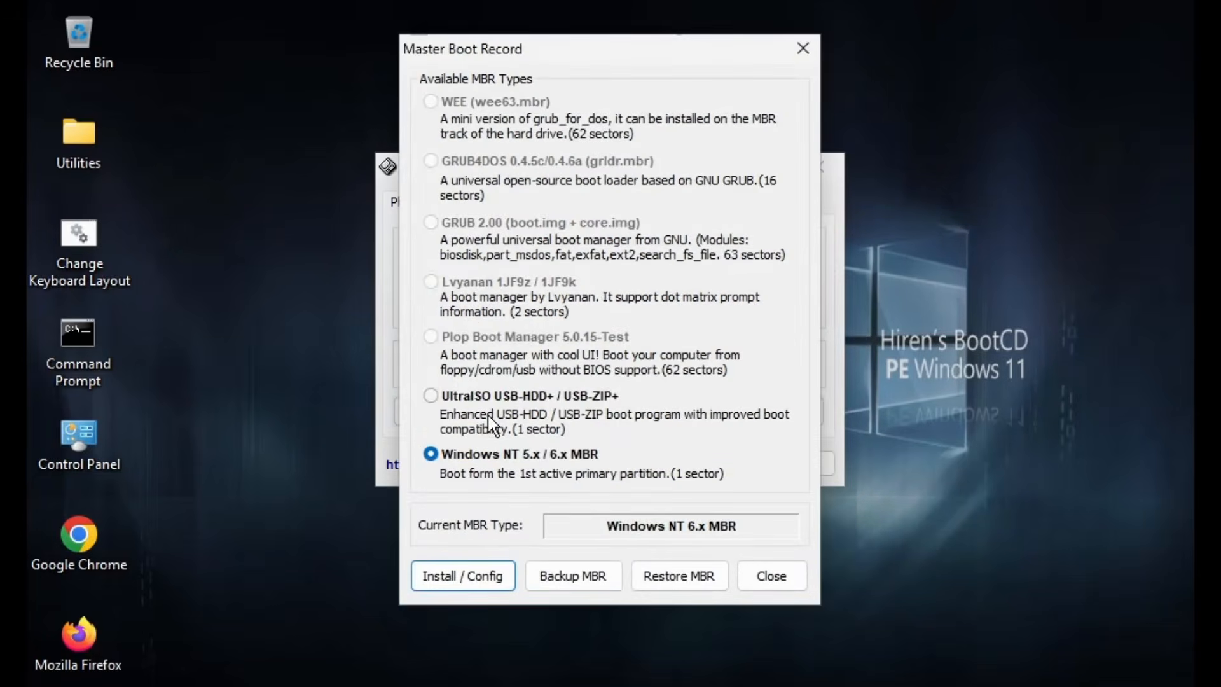
left_click(545, 456)
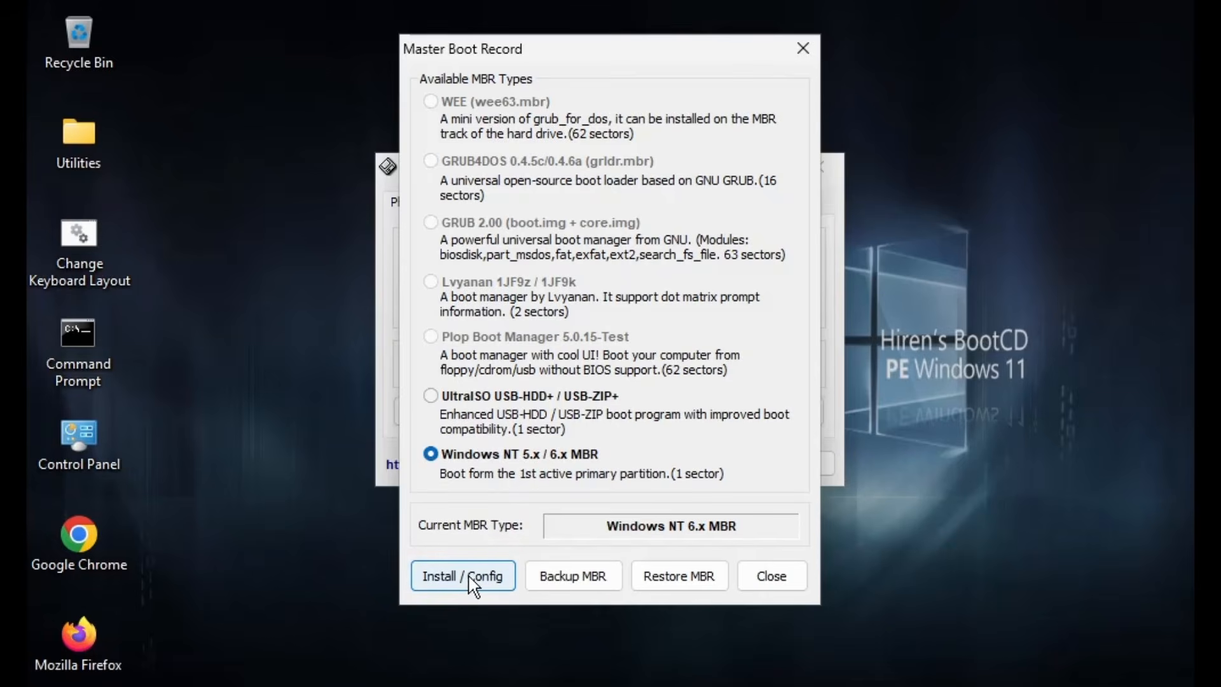
left_click(471, 580)
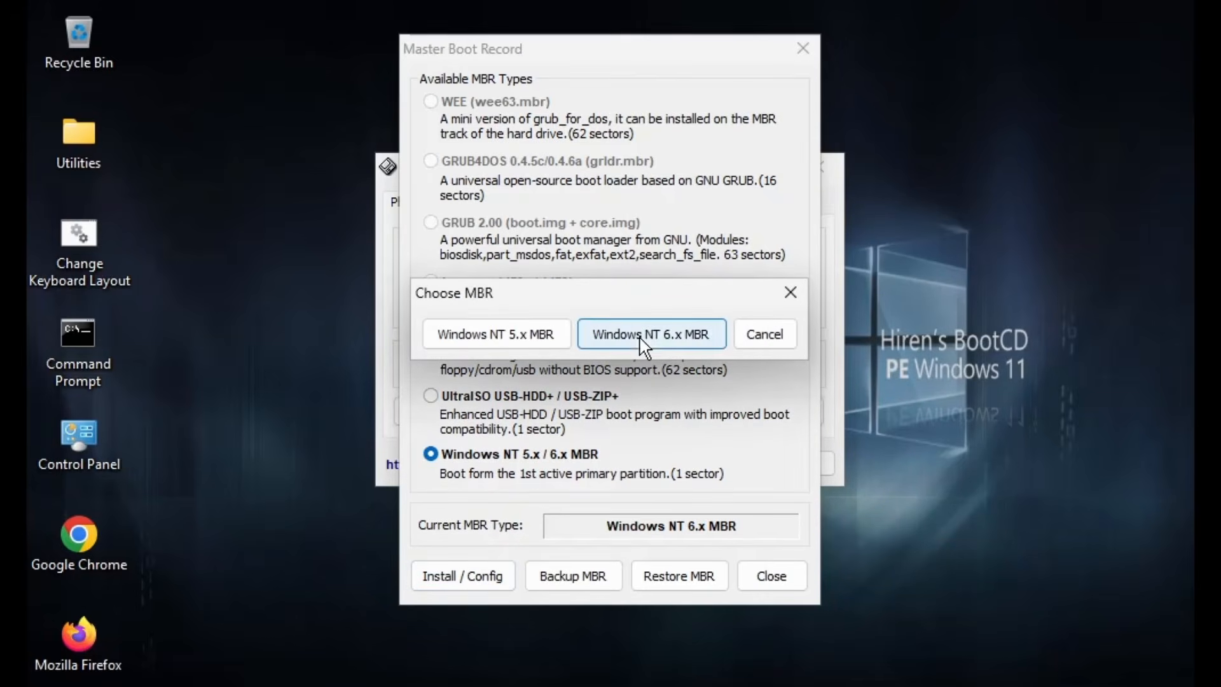
left_click(667, 344)
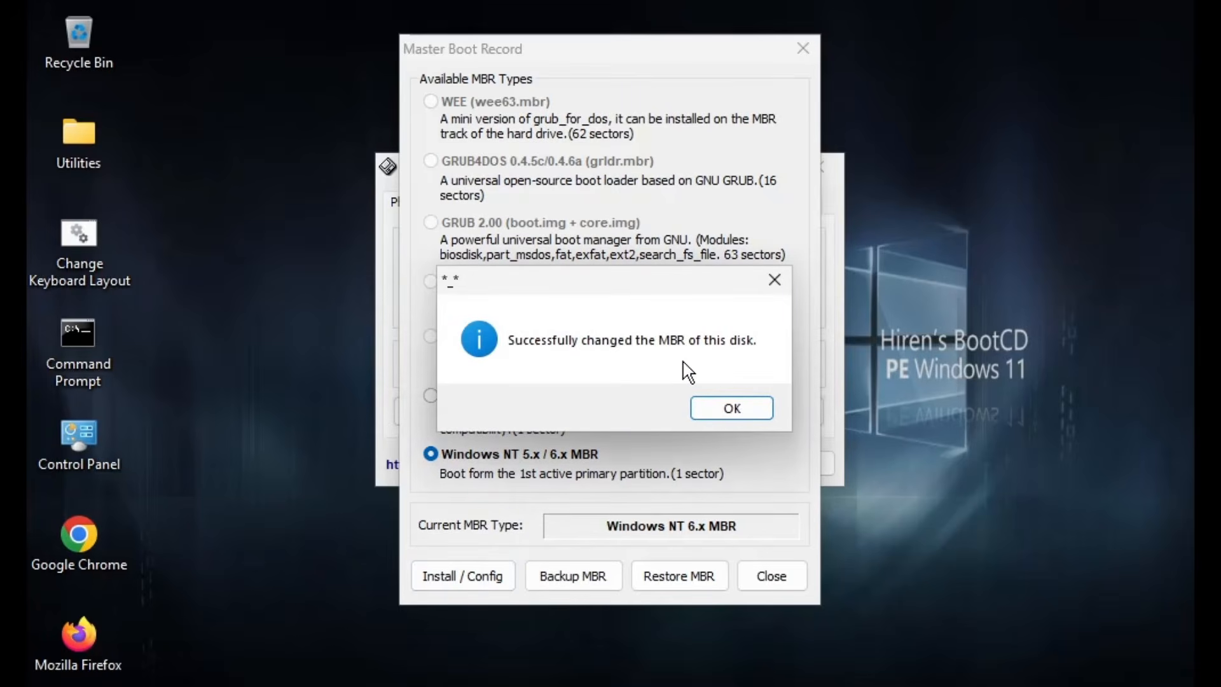
left_click(712, 406)
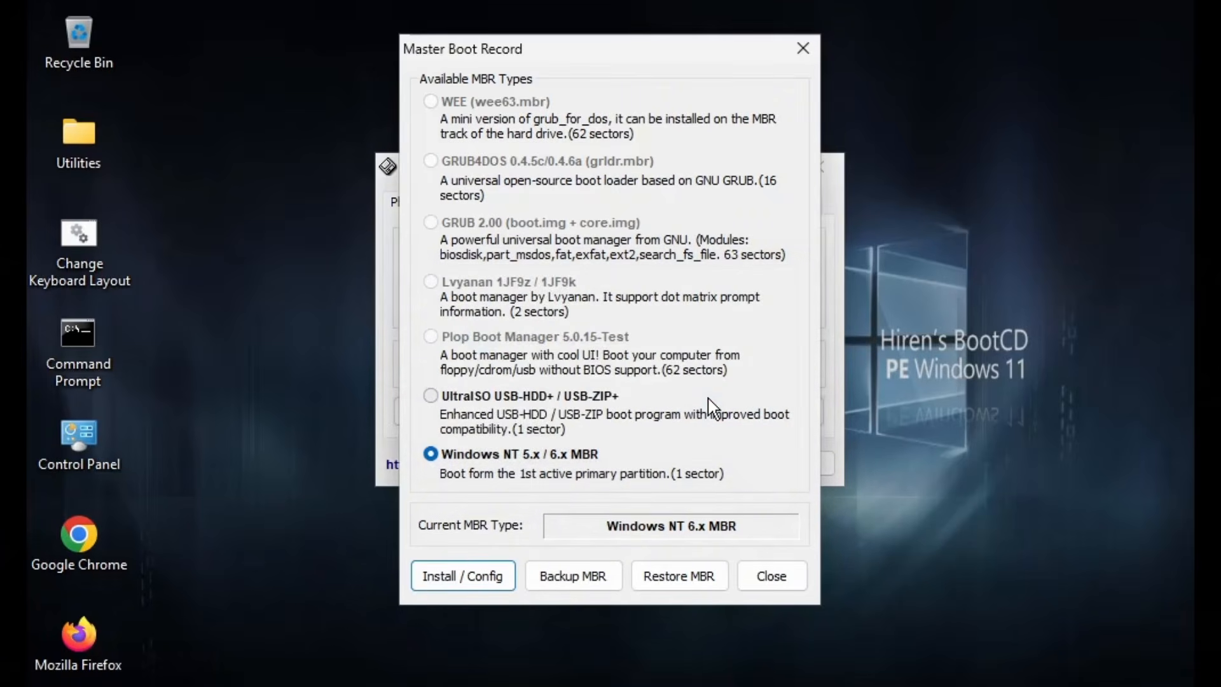
left_click(773, 576)
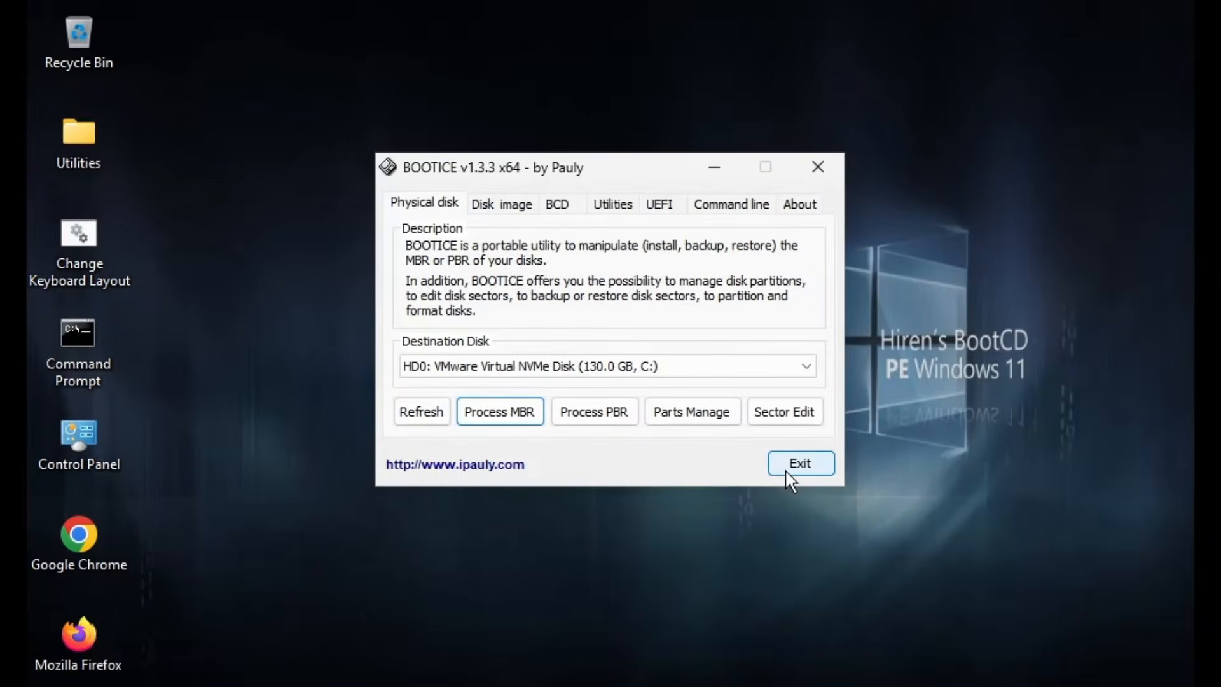
Install the BOOTMGR boot record on partition 0 (NTFS, 99.4 GB), keeping the default boot file names
left_click(591, 413)
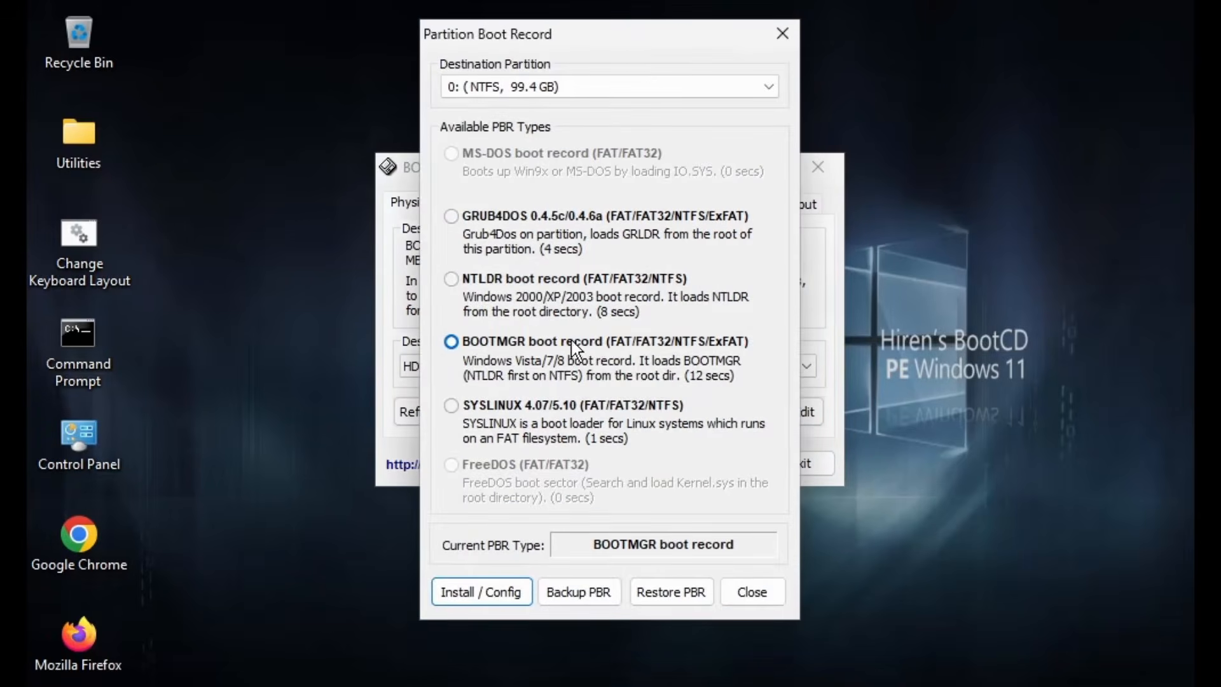
left_click(493, 593)
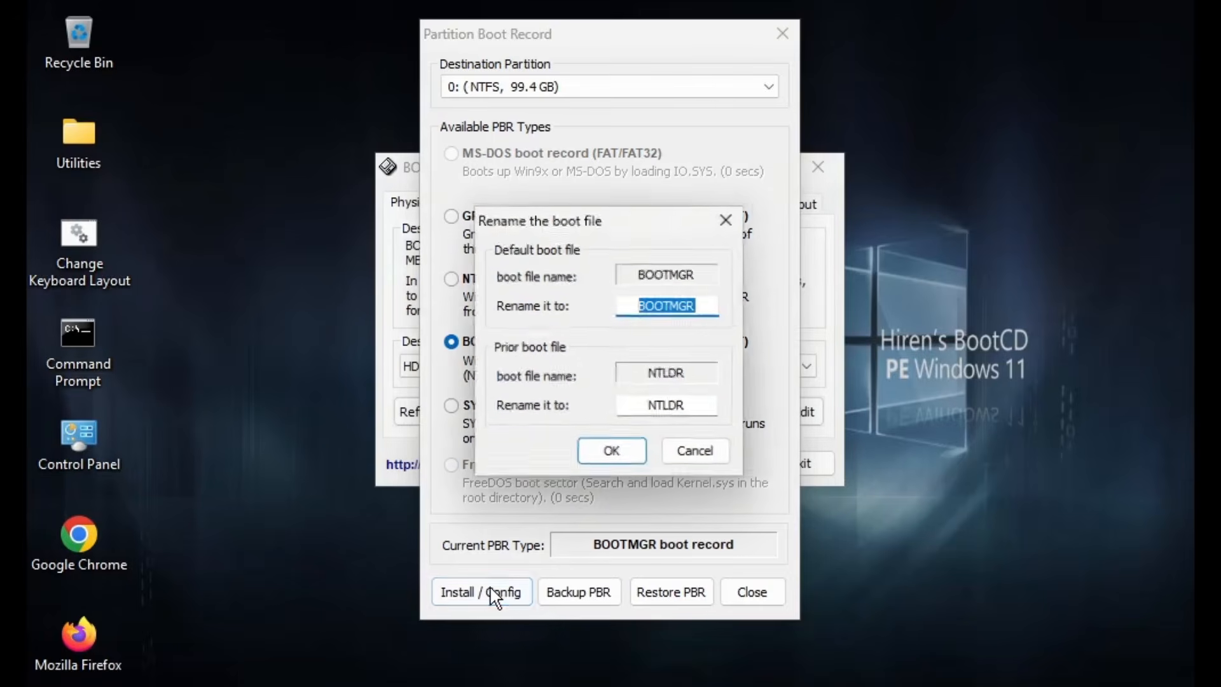
left_click(605, 458)
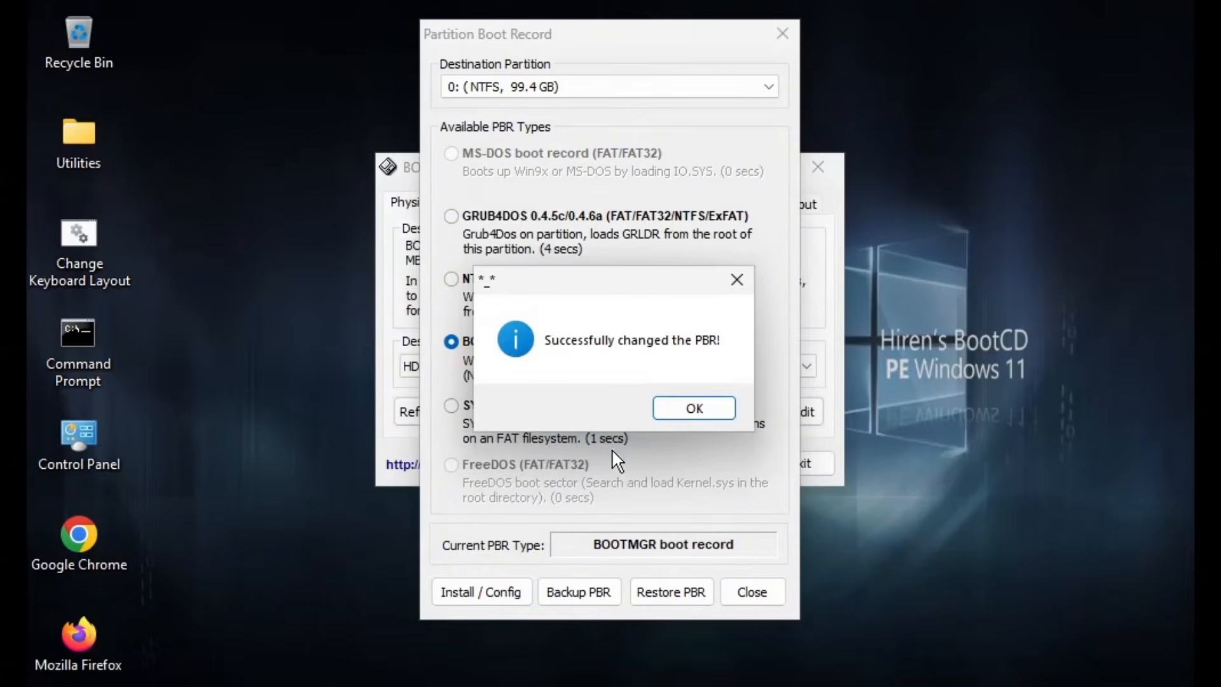
left_click(690, 406)
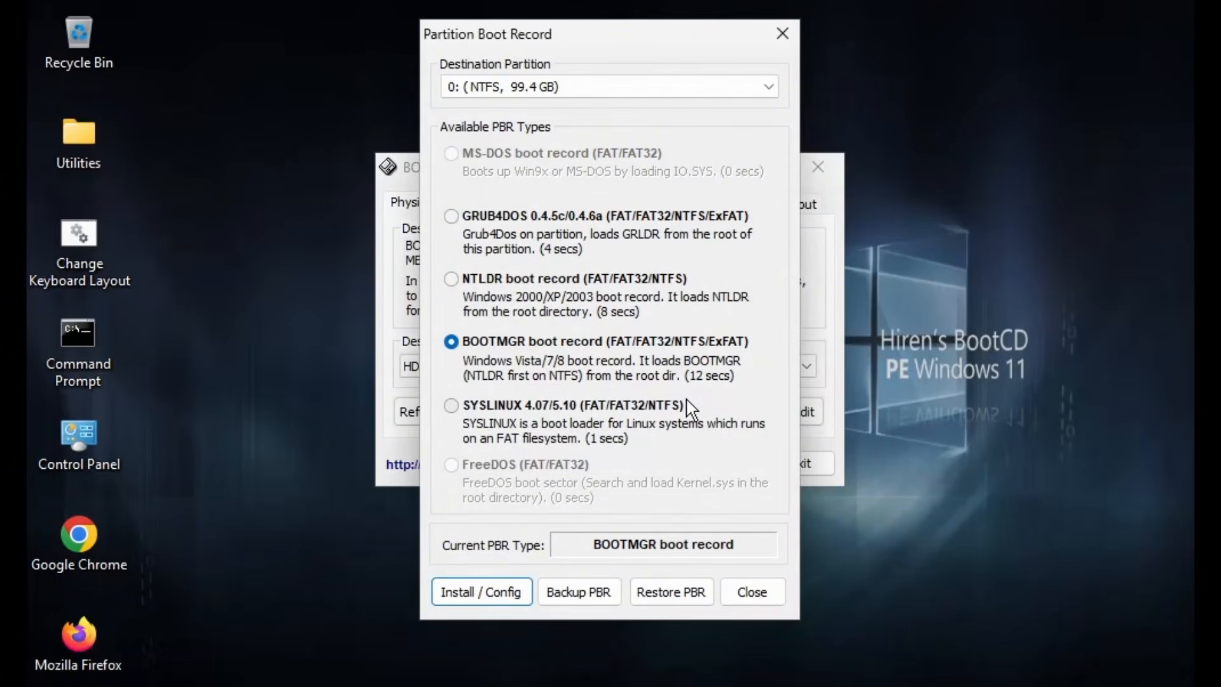
Close the Partition Boot Record dialog and exit BOOTICE
left_click(751, 601)
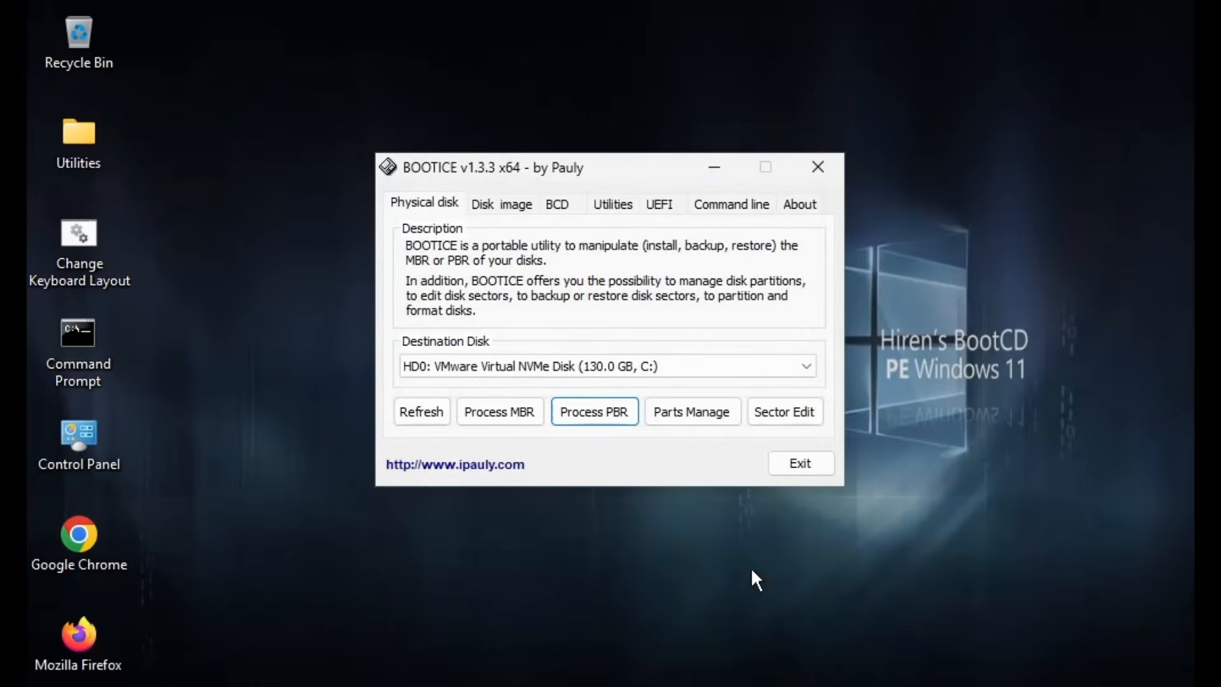
left_click(796, 461)
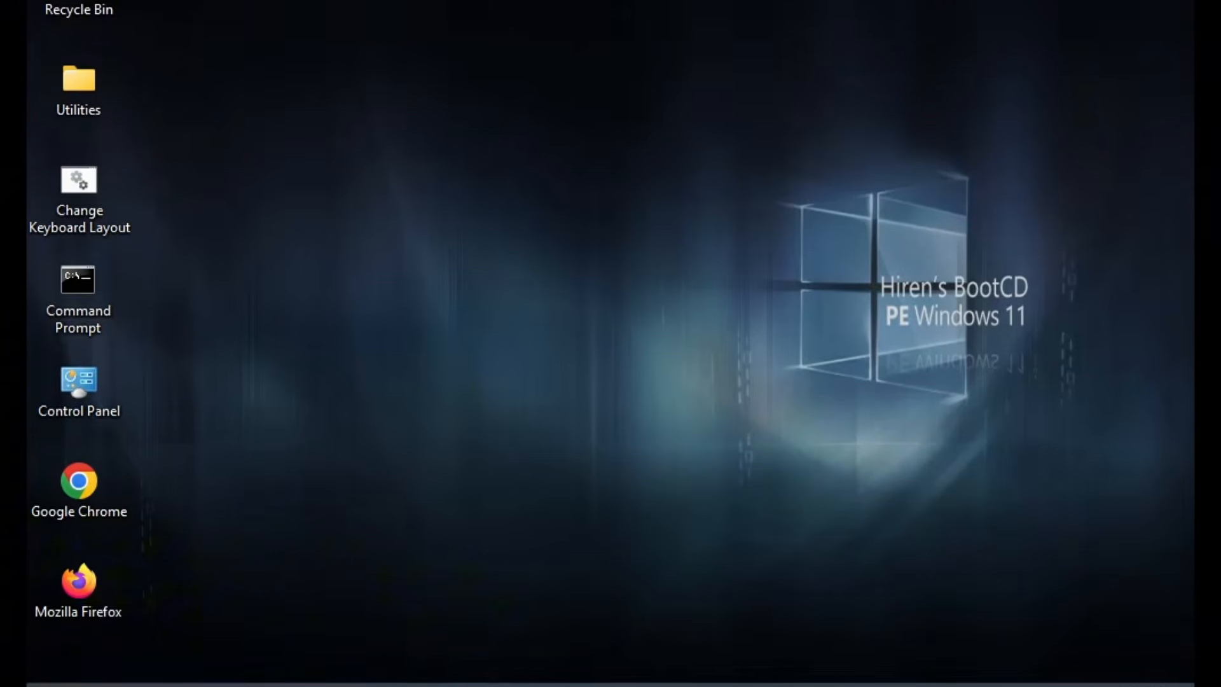
Find EasyBCD by searching the programs for "easybc", launch it, and accept its non-commercial licence and EFI mode notices
left_click(59, 659)
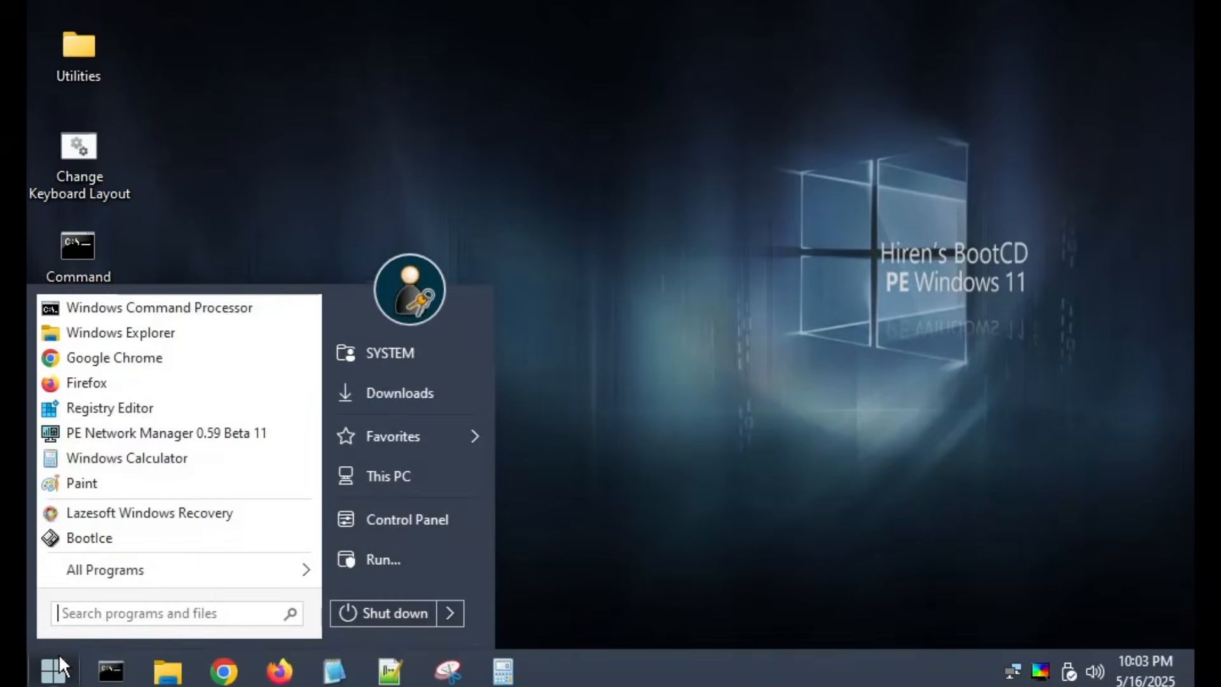
type("easybc")
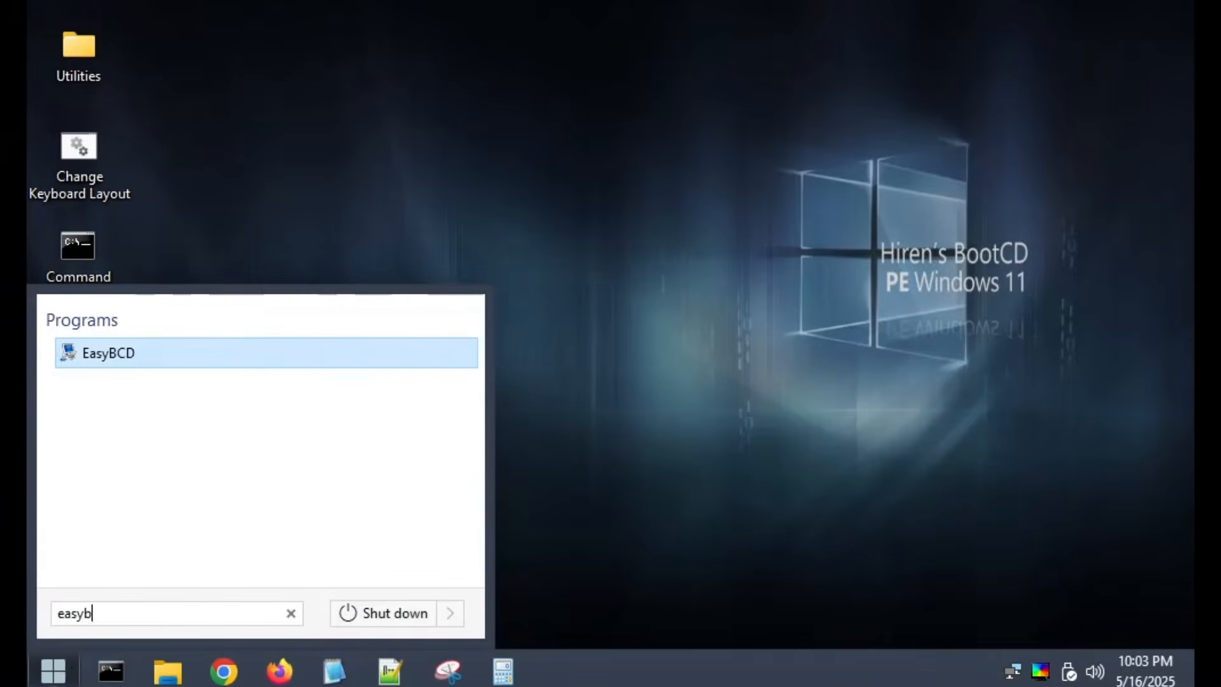
left_click(115, 358)
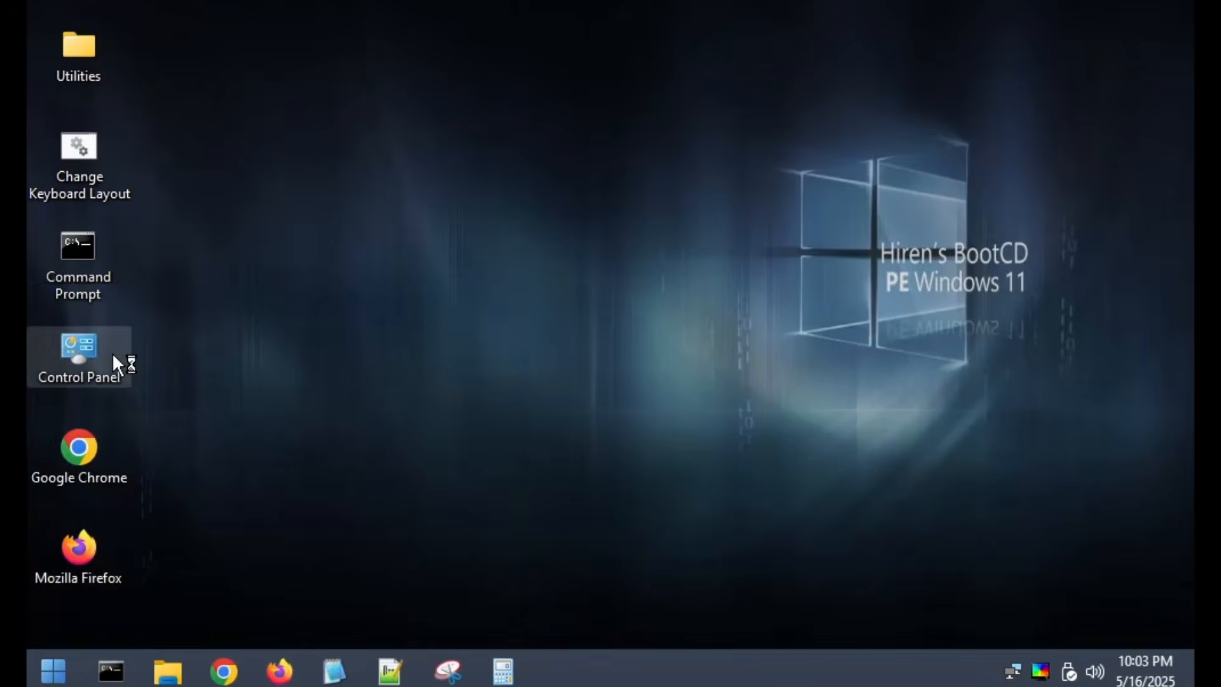
left_click(739, 236)
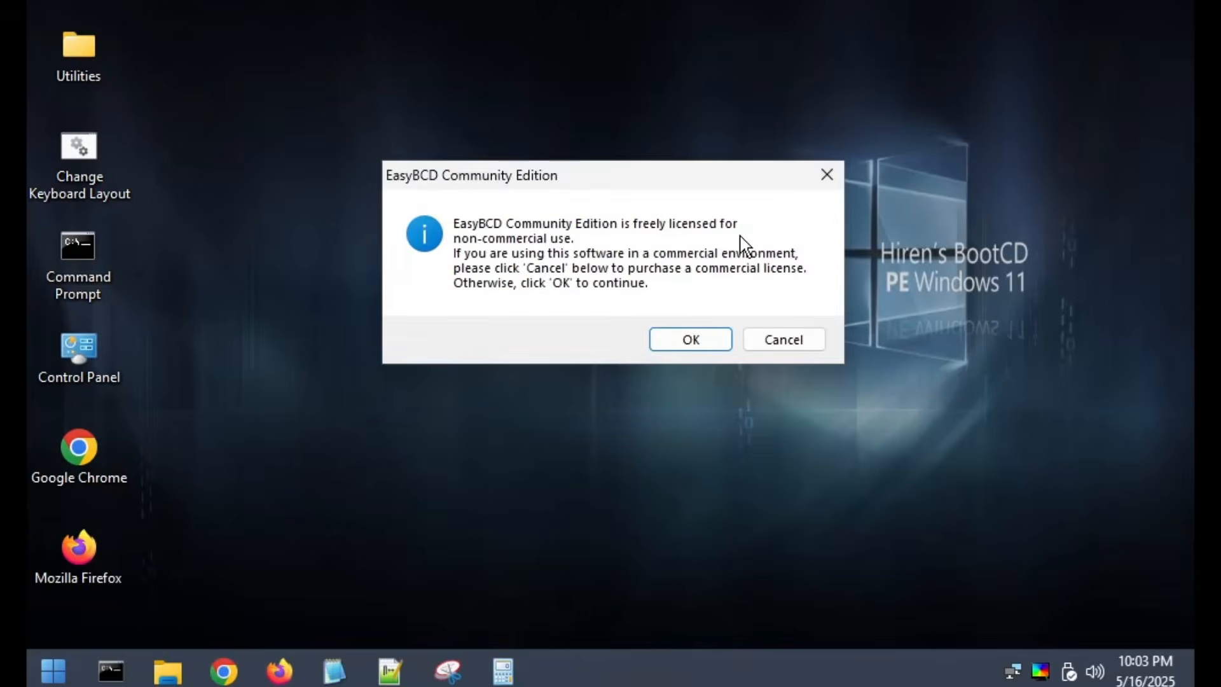
left_click(689, 341)
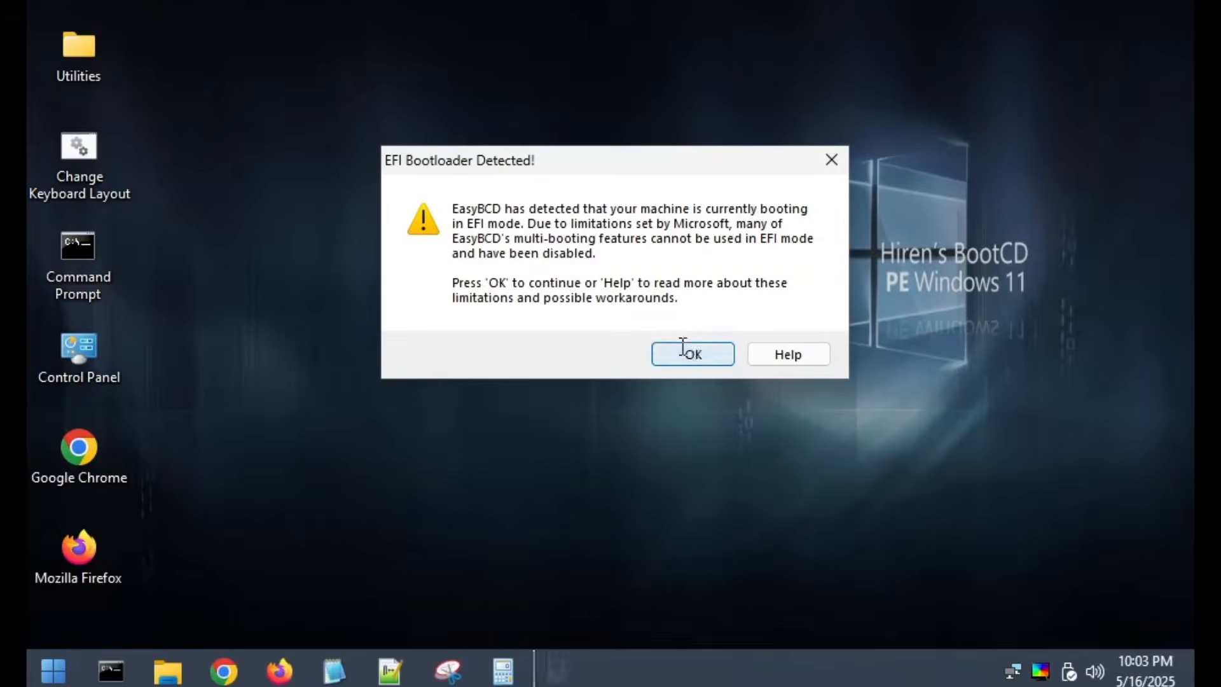
left_click(692, 352)
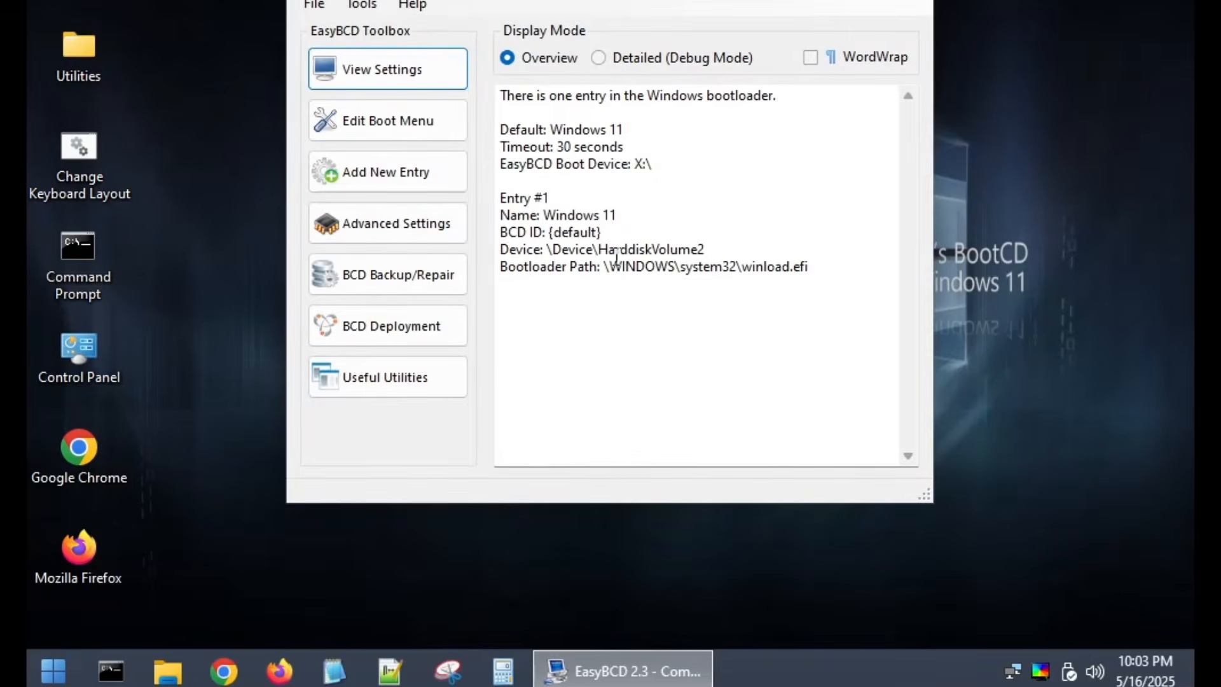
Choose Re-create/repair boot files as the BCD management option in EasyBCD's backup and repair settings
left_click(411, 282)
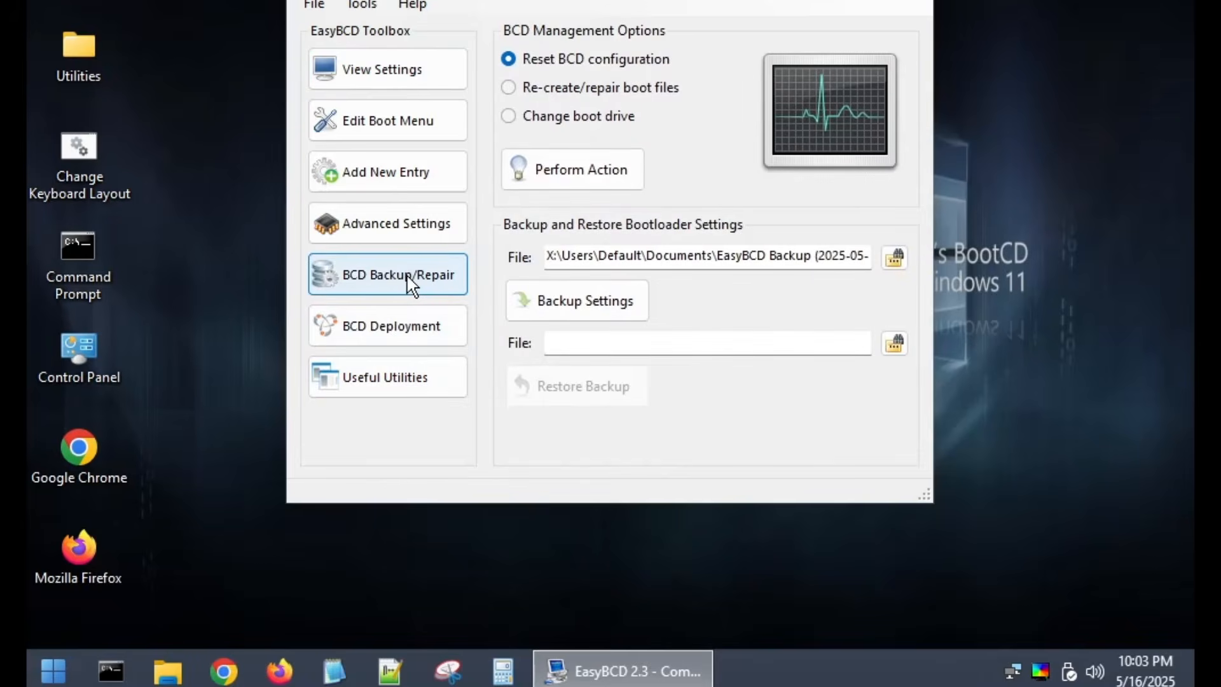
left_click(508, 88)
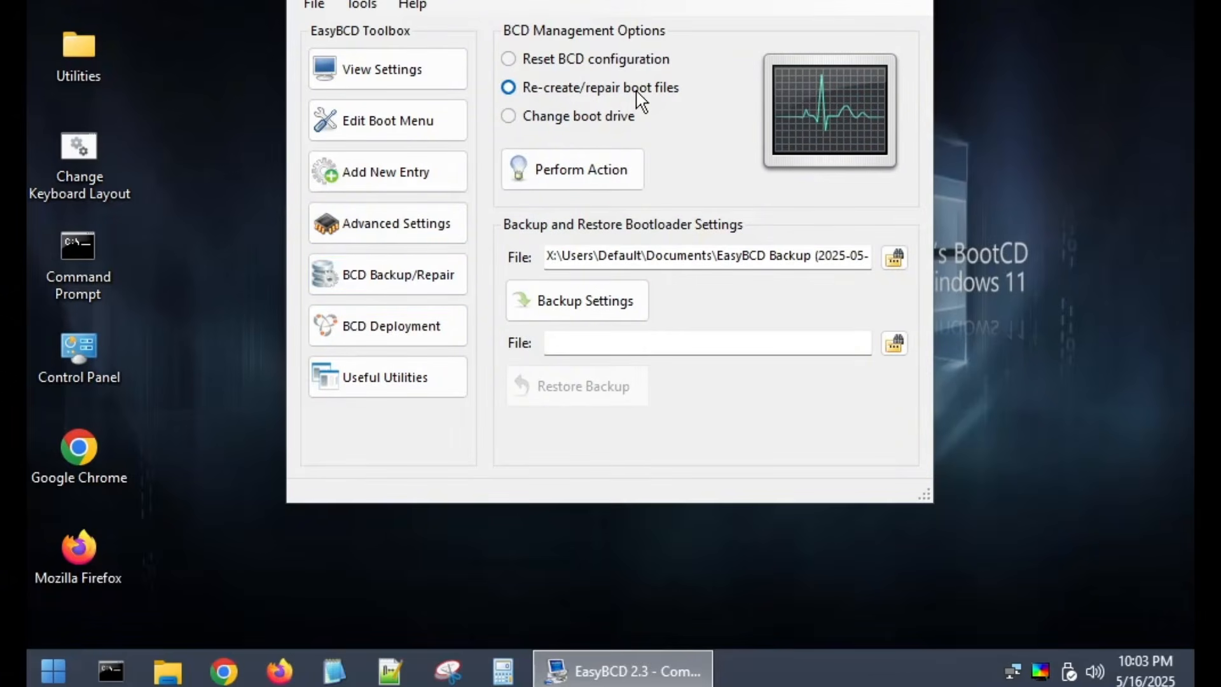
Add a Windows boot entry named "Windows" for drive C:\ to the bootloader
left_click(386, 173)
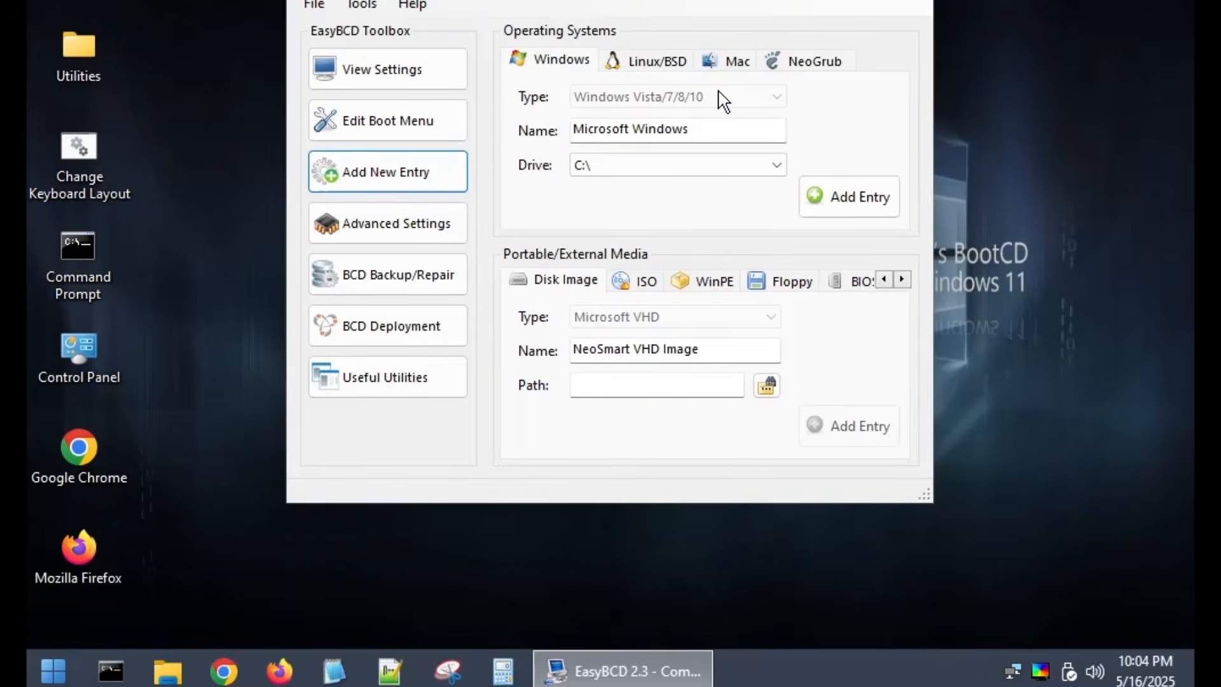
left_click(699, 129)
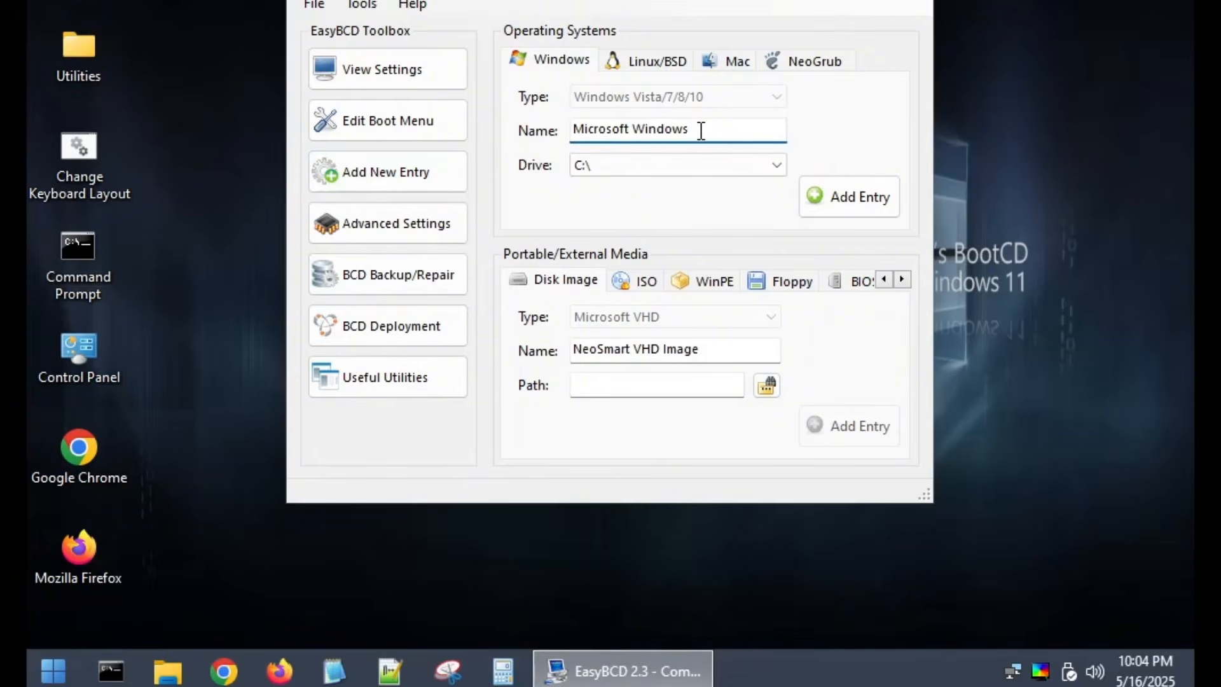
key("BackSpace")
key("BackSpace")
key("BackSpace")
key("BackSpace")
key("BackSpace")
key("BackSpace")
key("BackSpace")
key("BackSpace")
key("BackSpace")
key("BackSpace")
key("BackSpace")
key("BackSpace")
key("BackSpace")
key("BackSpace")
key("BackSpace")
key("BackSpace")
key("BackSpace")
type("Windows")
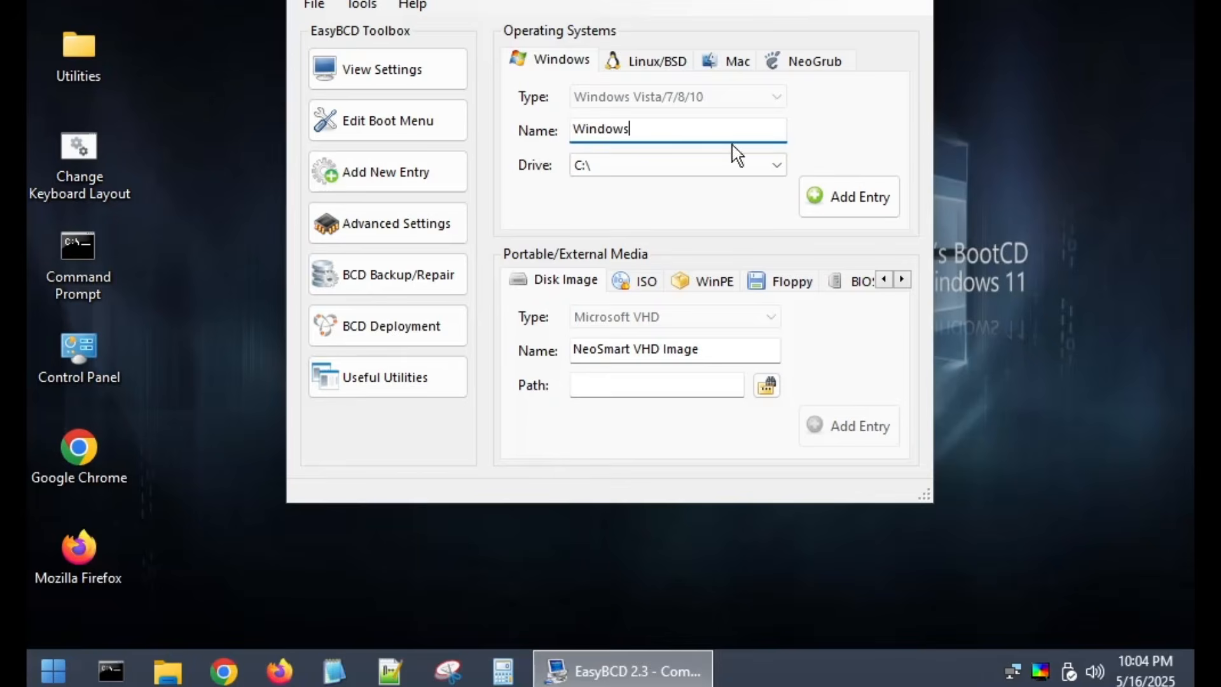
left_click(631, 164)
left_click(631, 164)
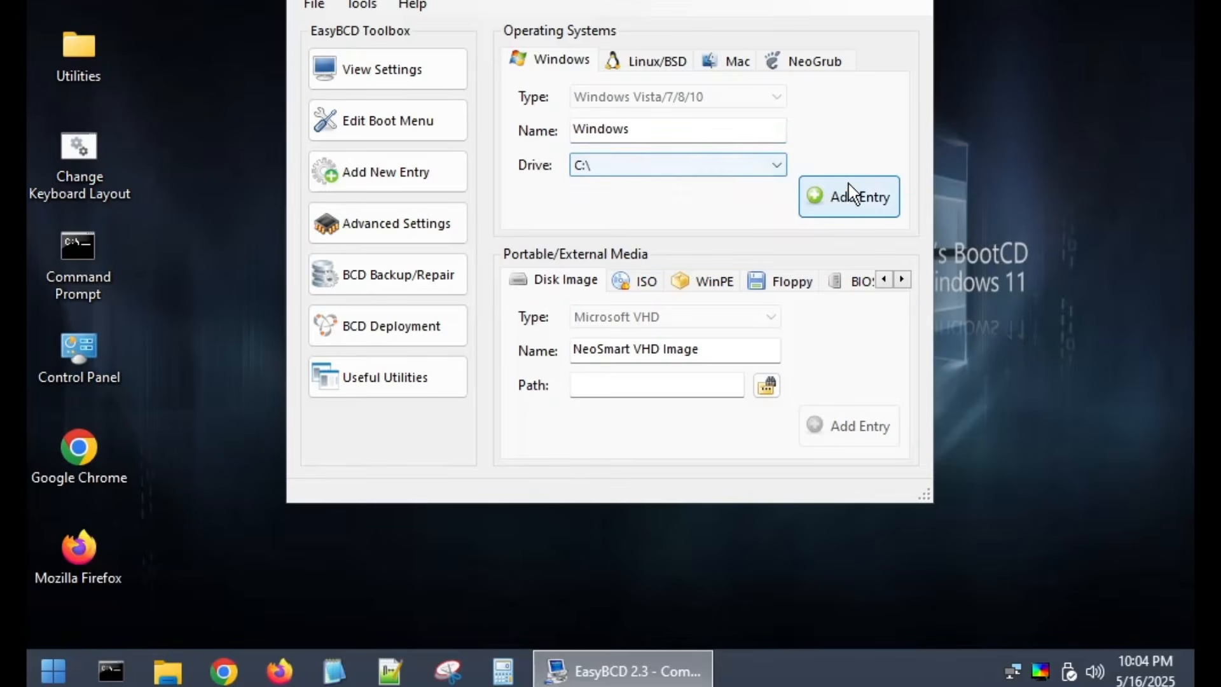
left_click(865, 198)
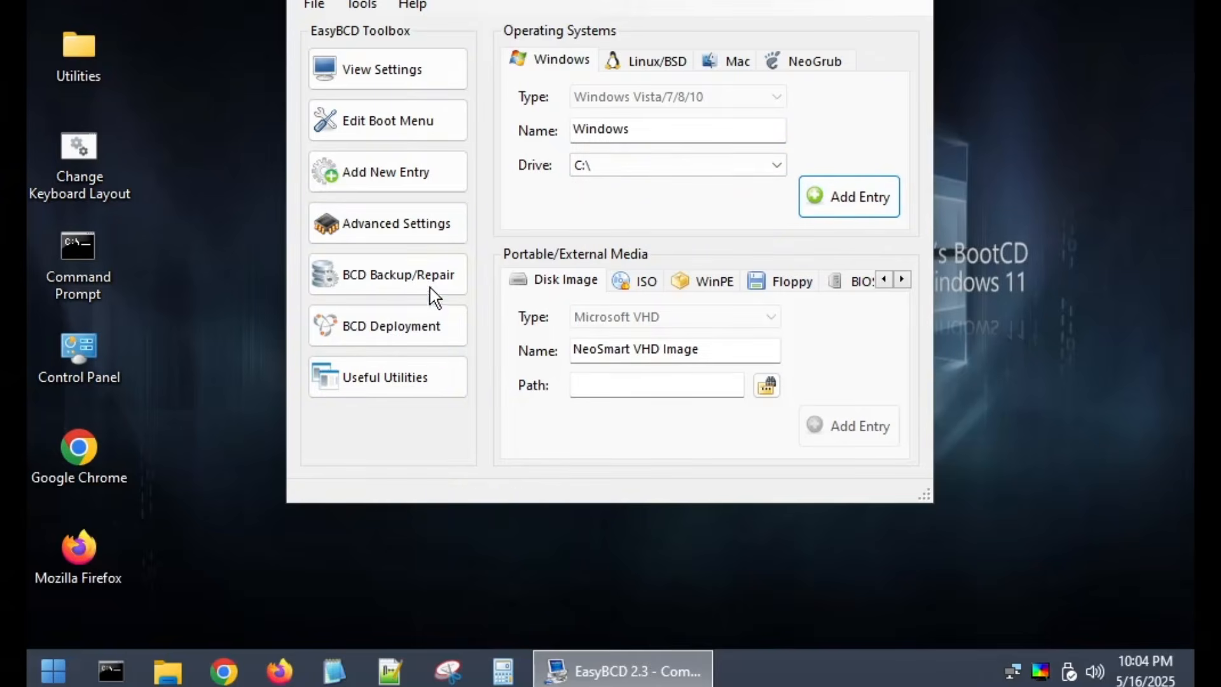
Save the boot menu settings with Windows 11 as the default entry and a 30-second countdown
left_click(375, 126)
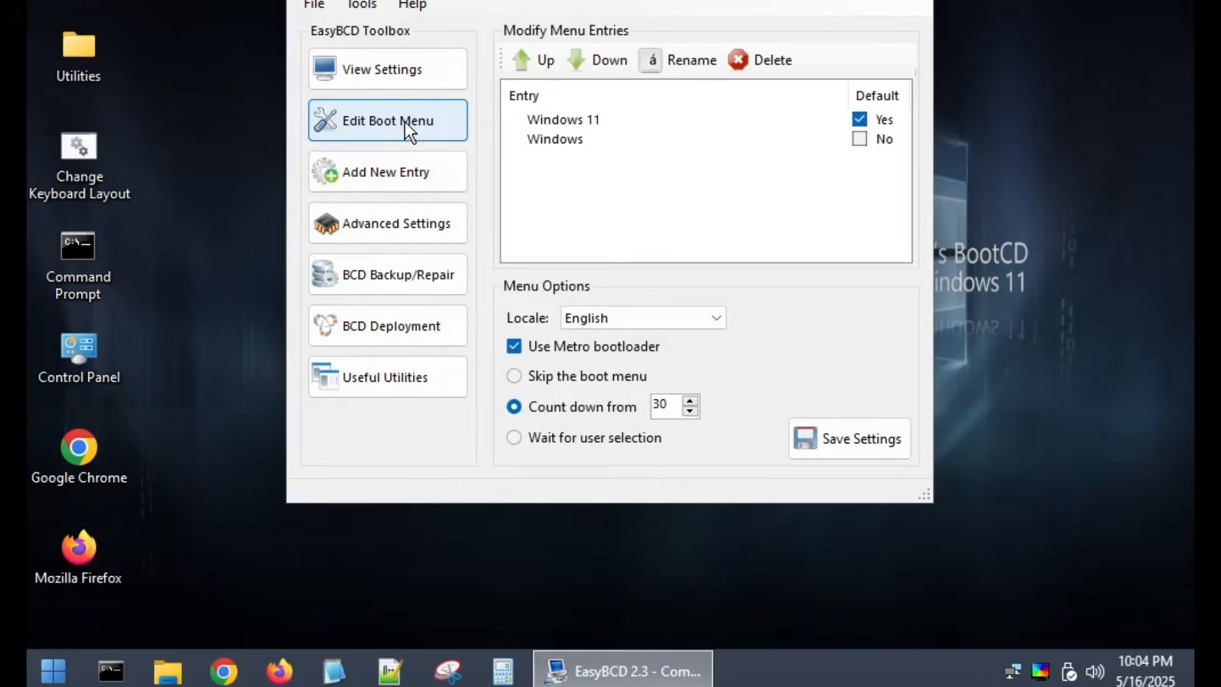
left_click(596, 126)
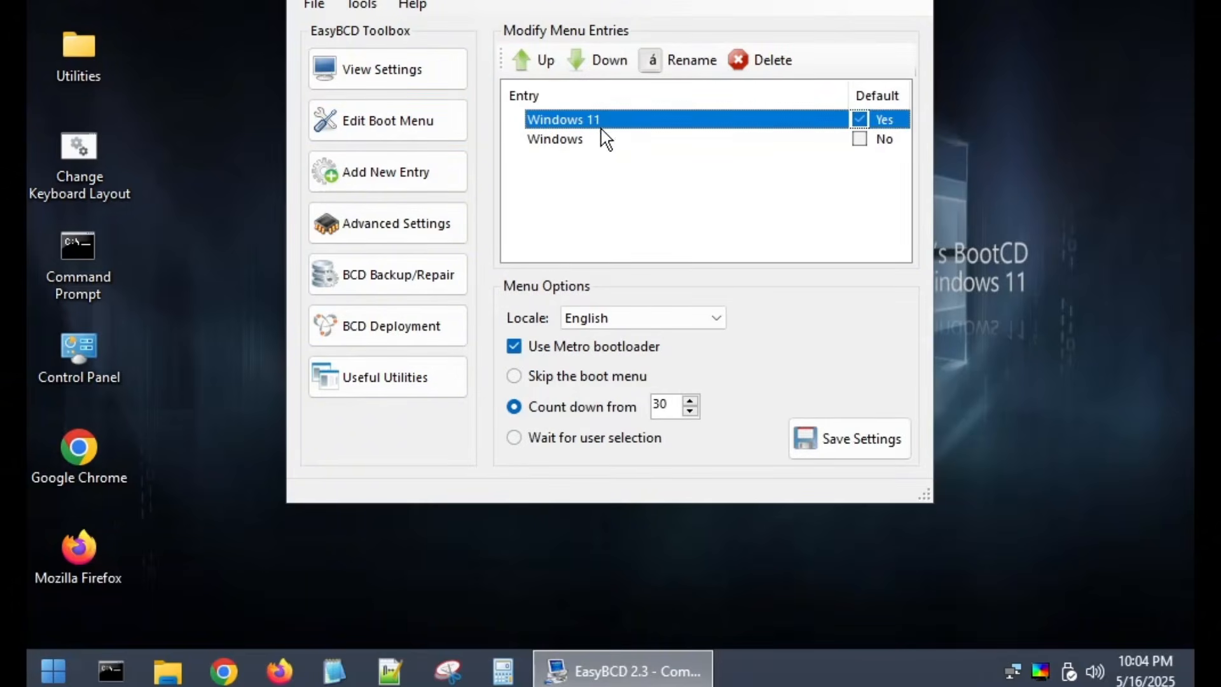
left_click(852, 449)
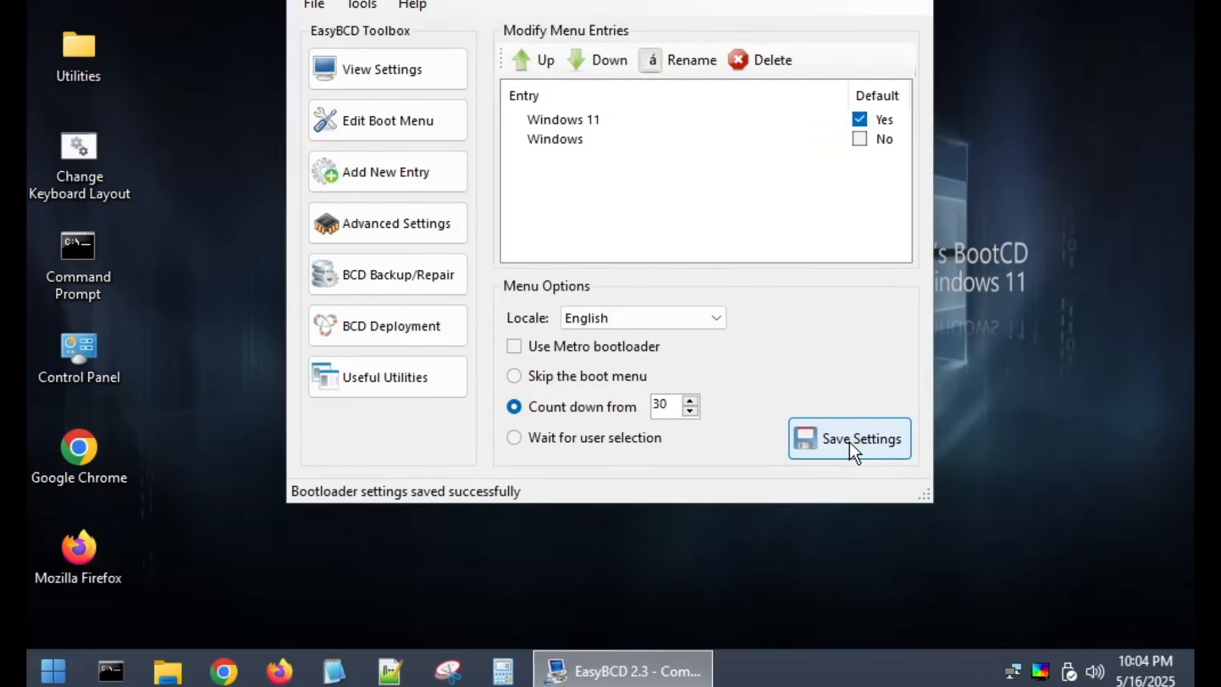
Close EasyBCD and shut down the Hiren's BootCD PE session
key("alt+F4")
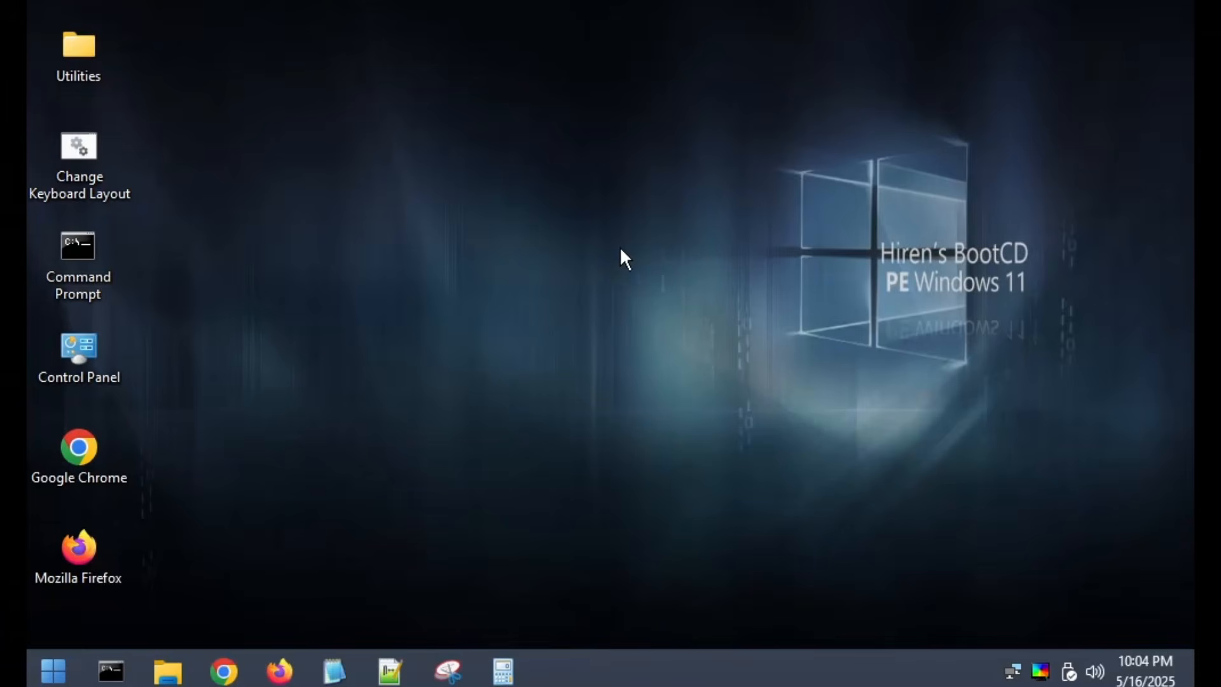
left_click(32, 676)
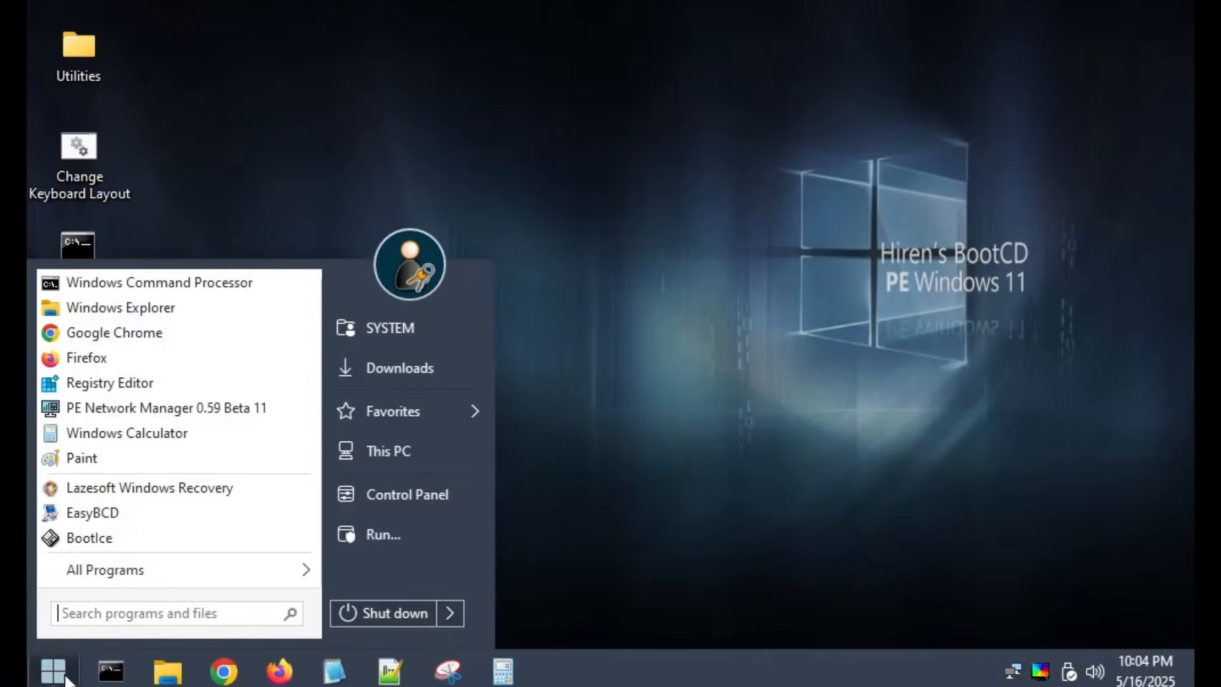
left_click(410, 610)
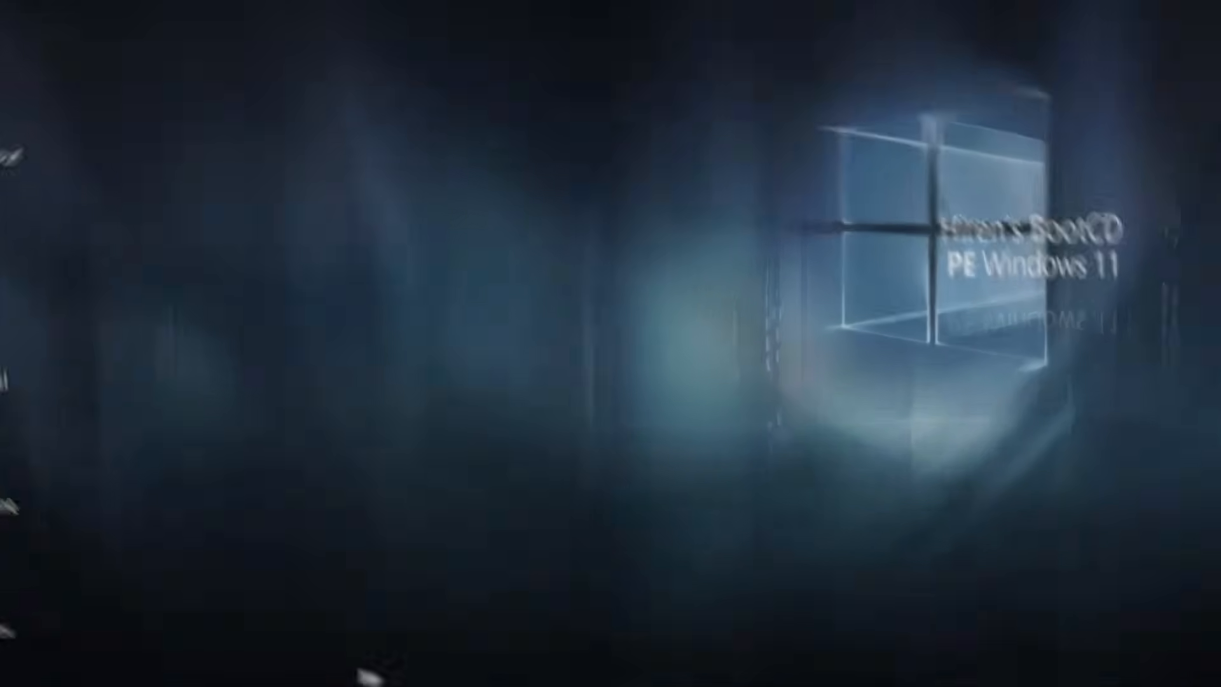